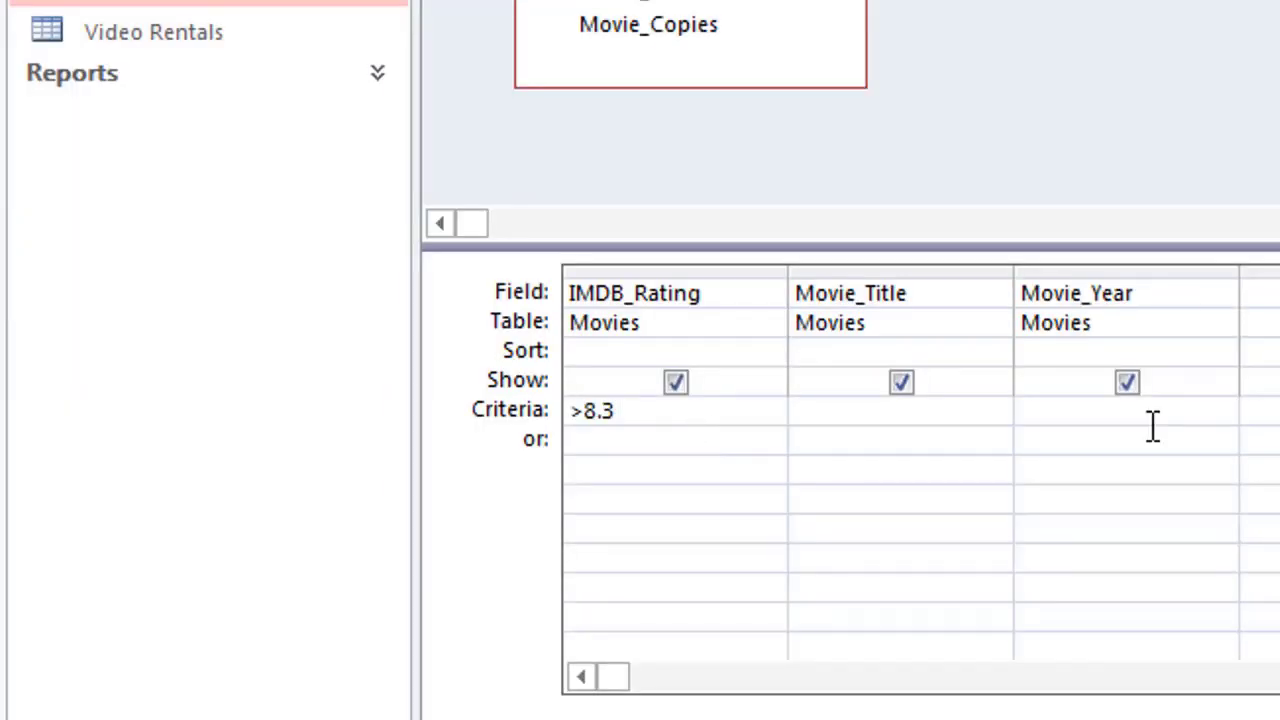
# Close the Labels1 sample with Don't Save, then close the blank Document1
pyautogui.click(129, 49)
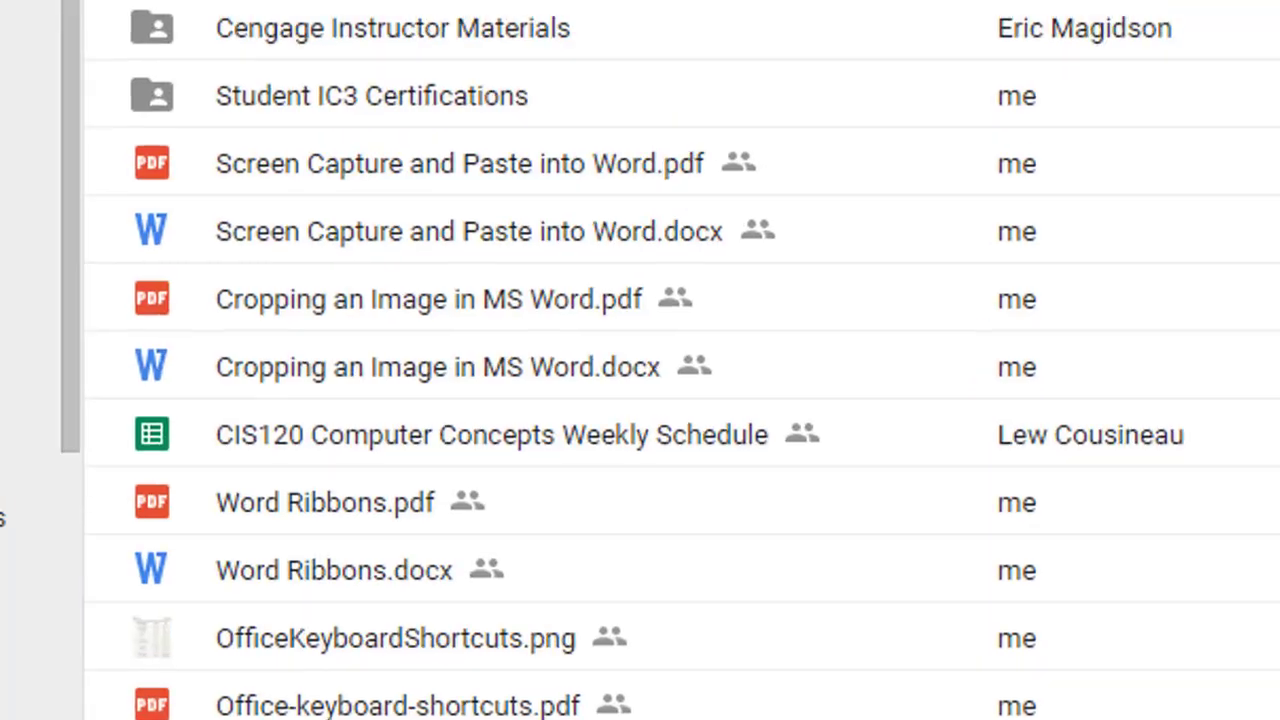
pyautogui.click(514, 300)
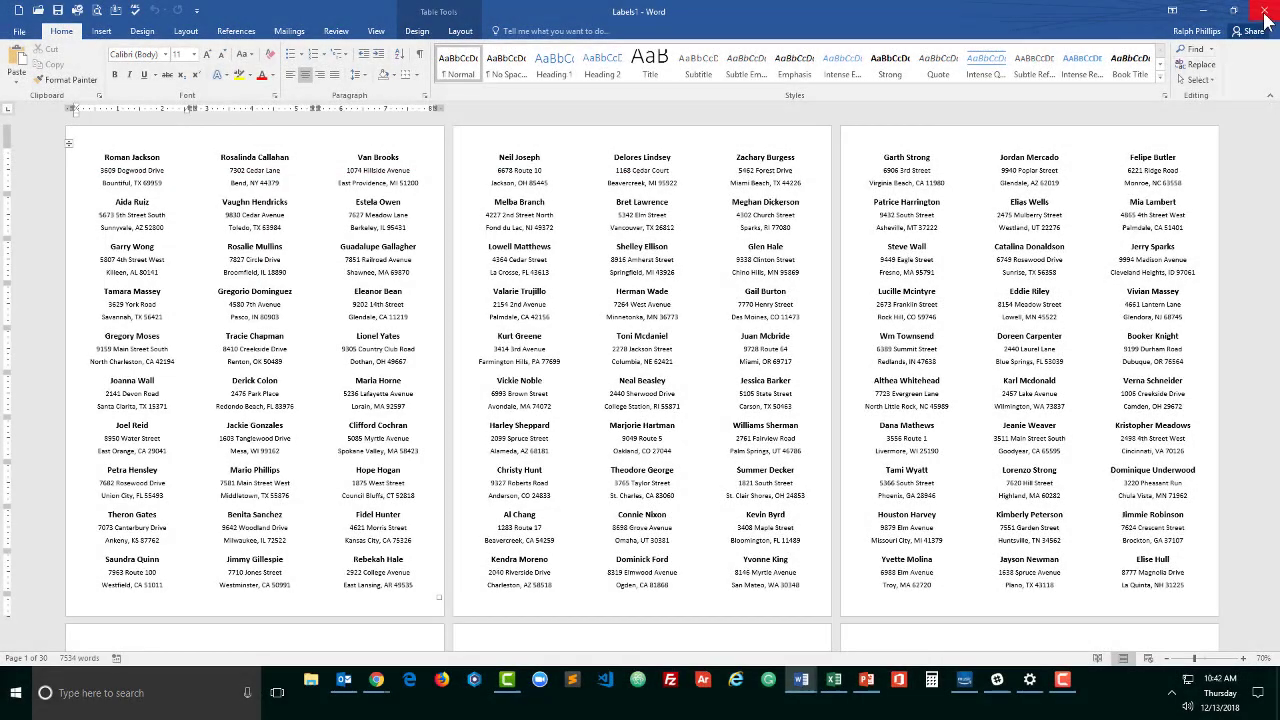
pyautogui.click(1265, 20)
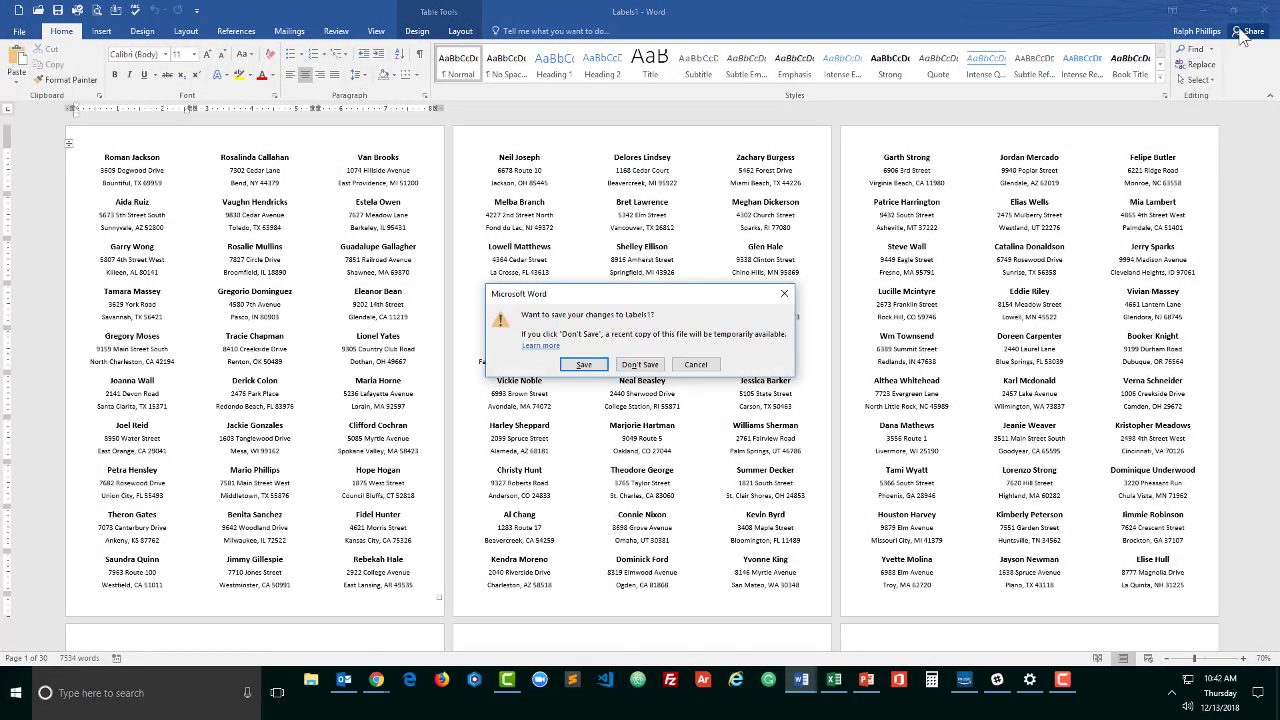
pyautogui.click(660, 373)
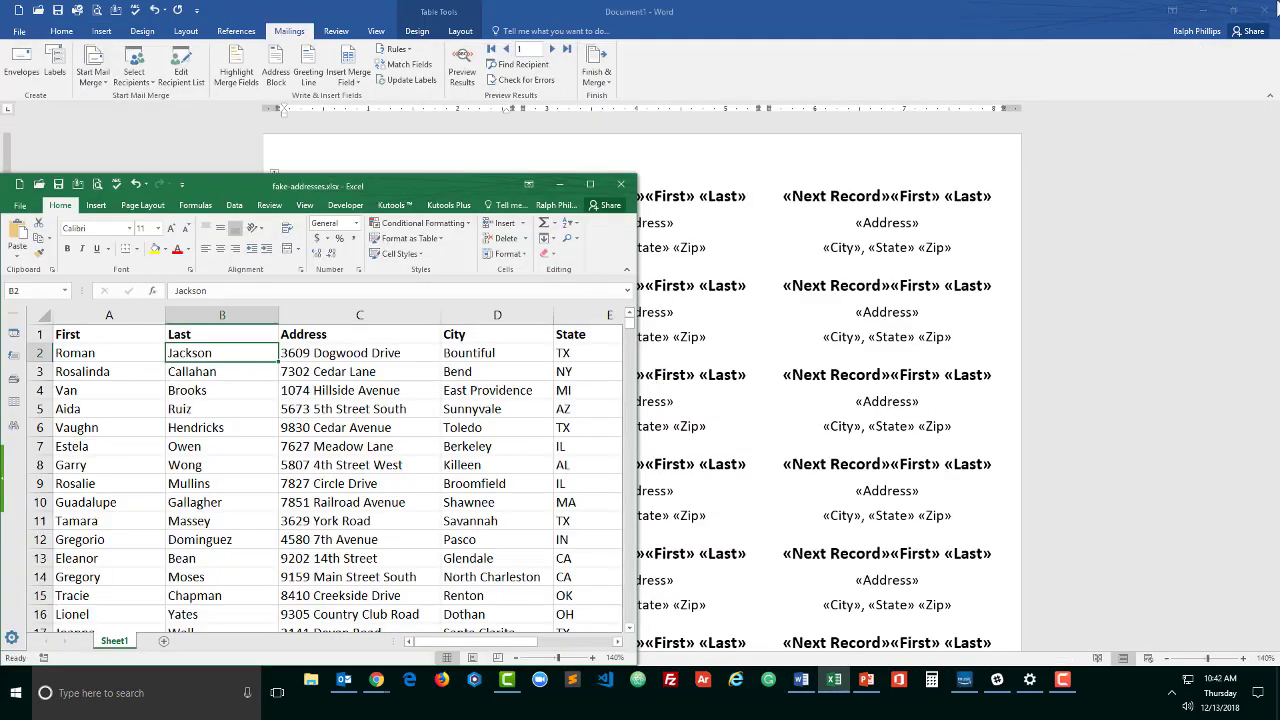
pyautogui.click(1265, 18)
pyautogui.click(1265, 18)
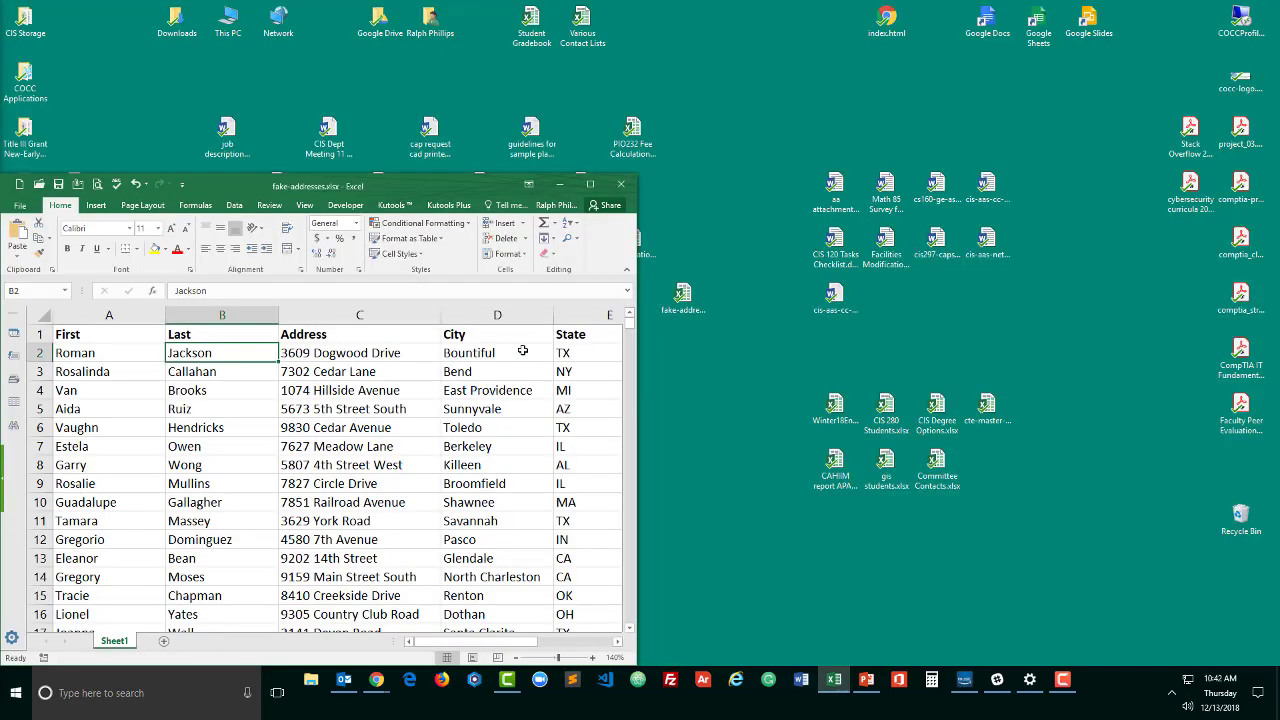
# Maximize the fake-addresses spreadsheet, point out the Last, Address and City columns, then minimize Excel
pyautogui.doubleClick(495, 190)
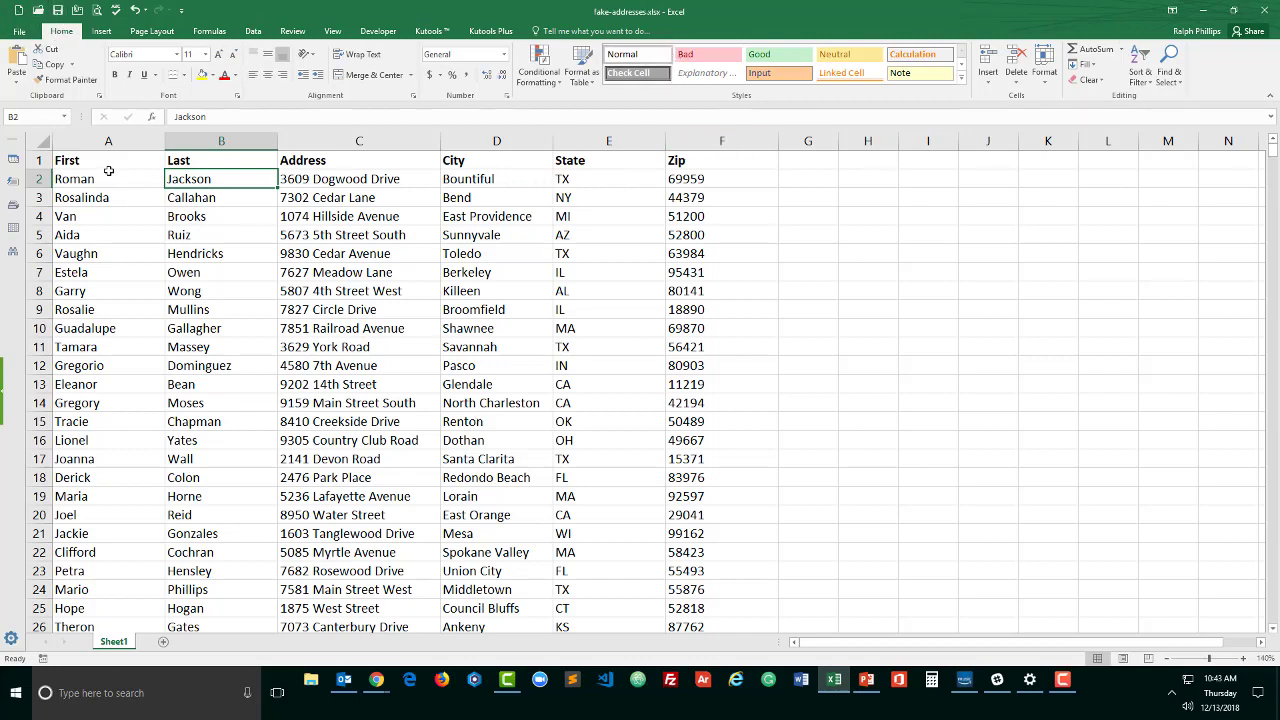
pyautogui.click(185, 160)
pyautogui.click(380, 164)
pyautogui.click(488, 162)
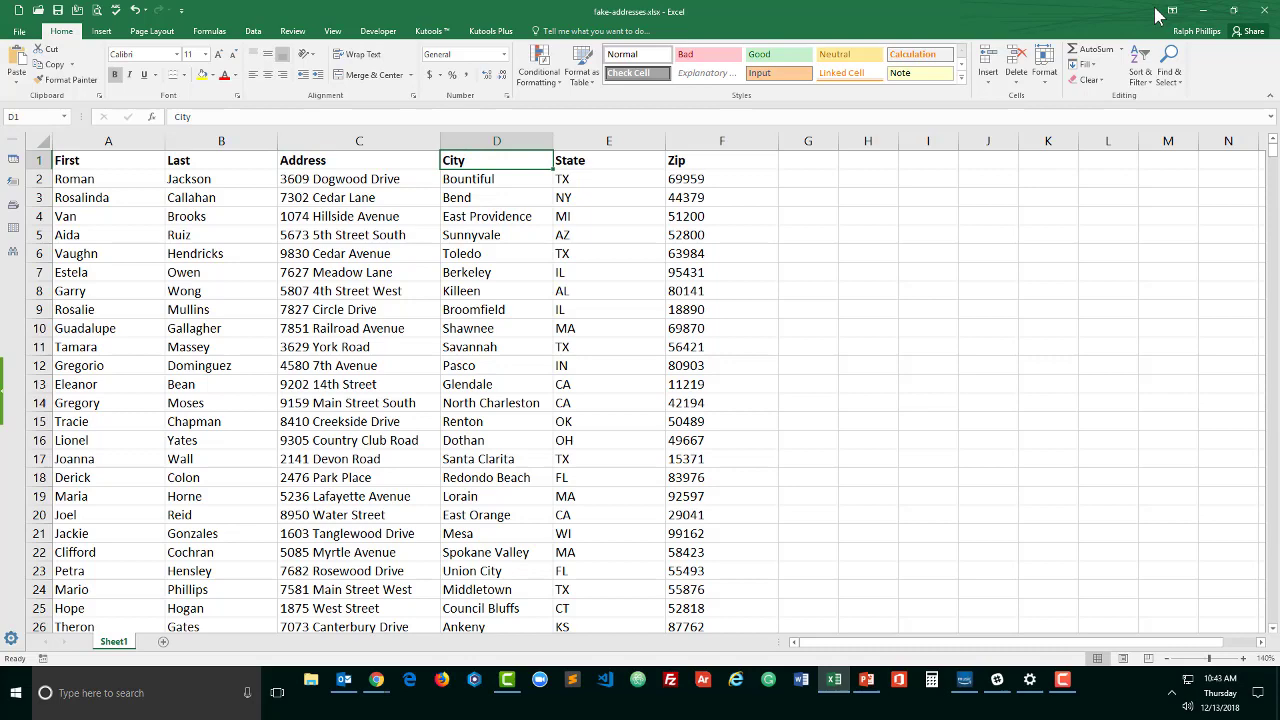
pyautogui.click(1205, 12)
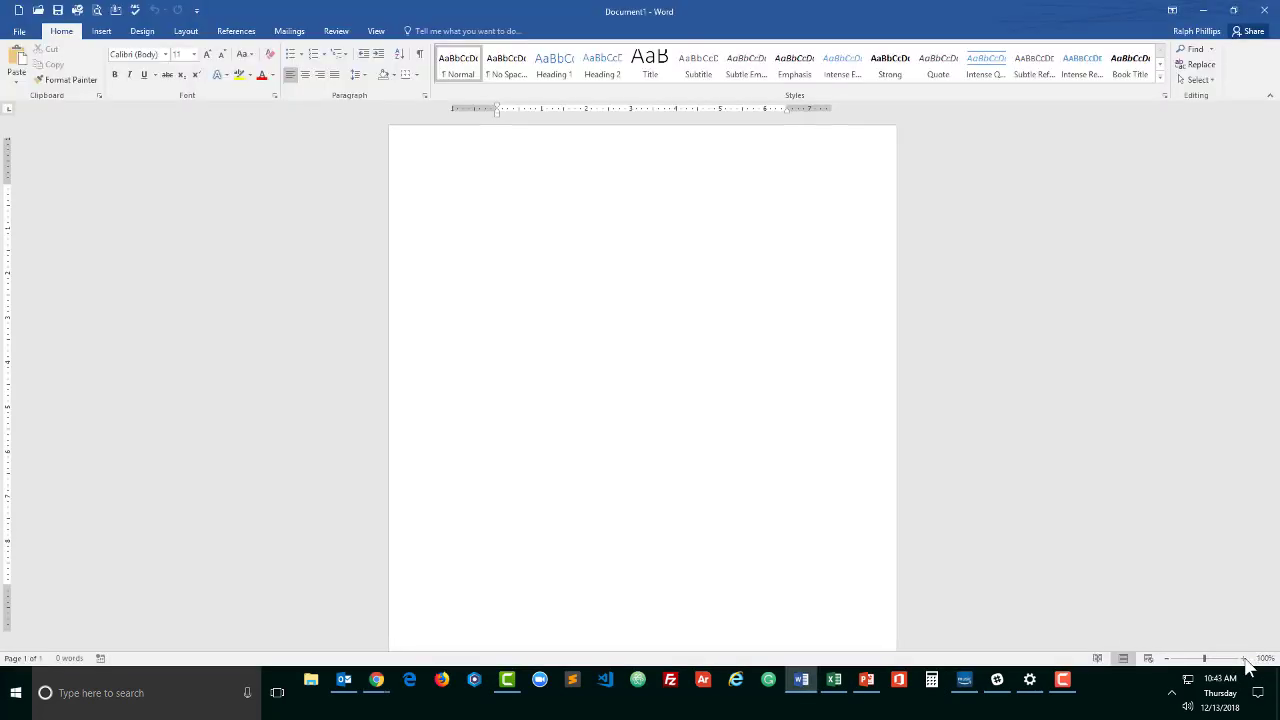
pyautogui.click(1244, 659)
pyautogui.click(1244, 659)
pyautogui.click(1244, 659)
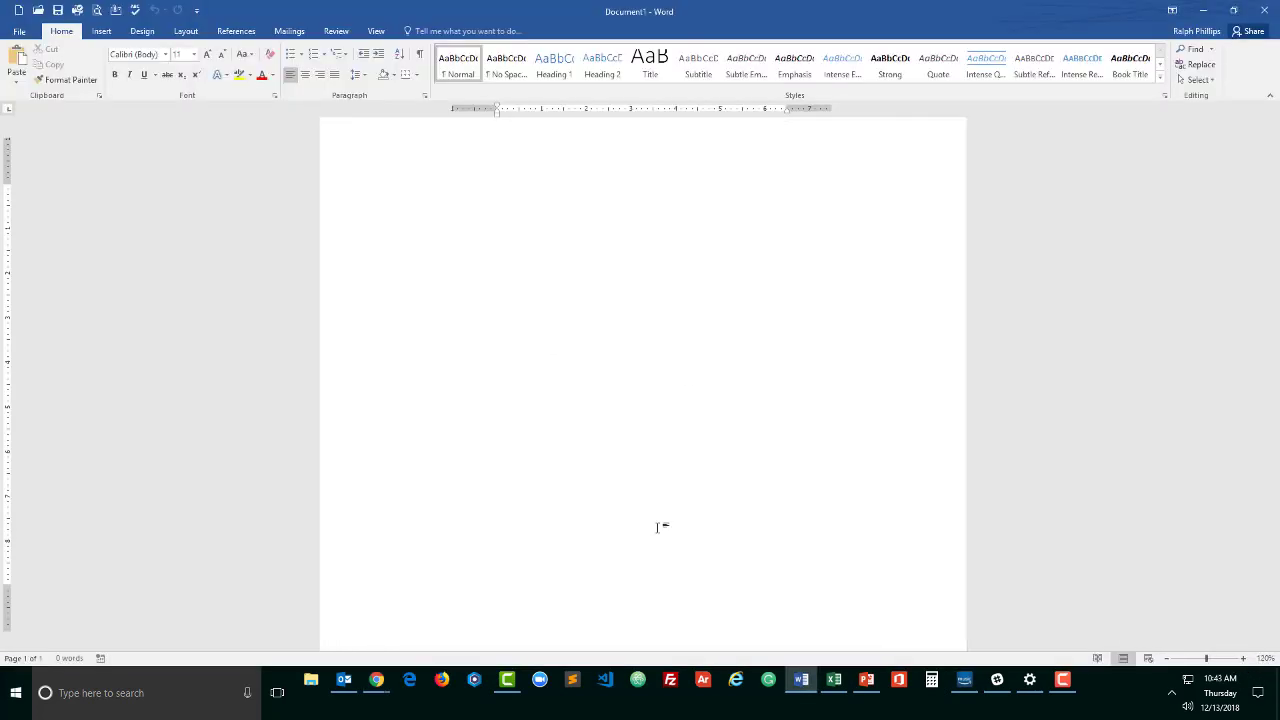
# Zoom to 120% and start a label merge using Avery US Letter 5160 Easy Peel Address Labels
pyautogui.click(287, 31)
pyautogui.click(173, 152)
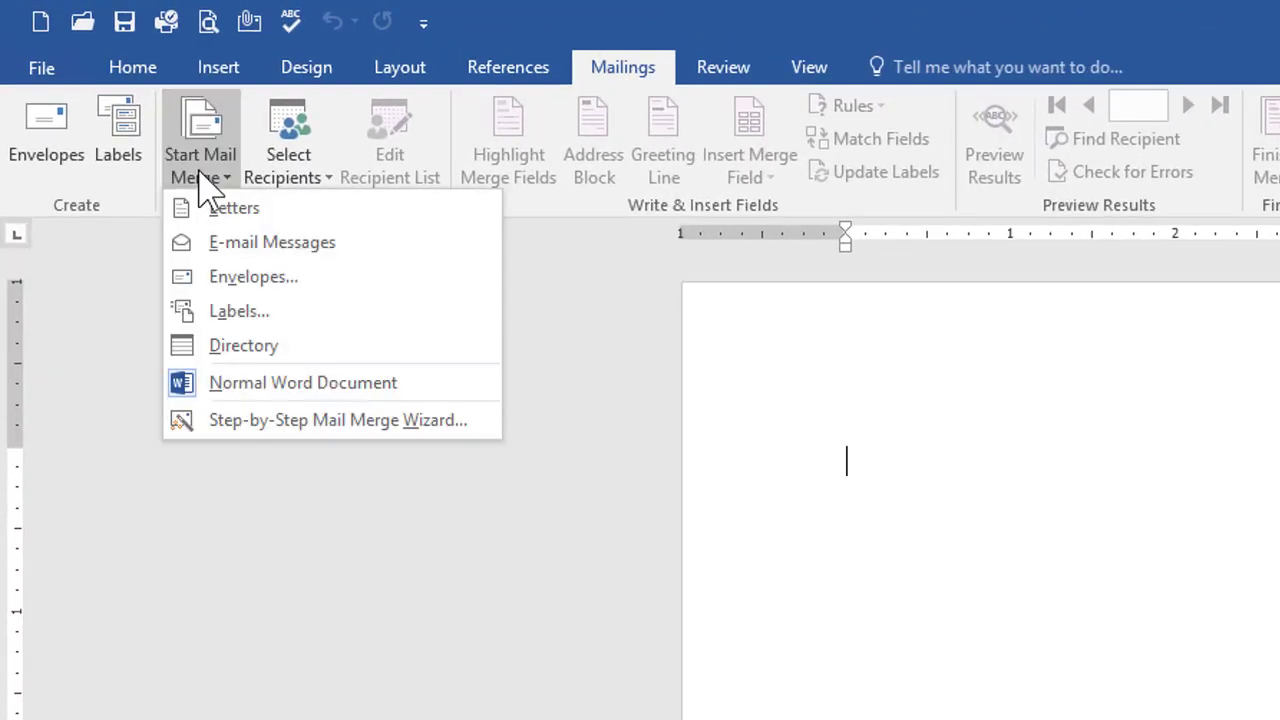
pyautogui.click(244, 313)
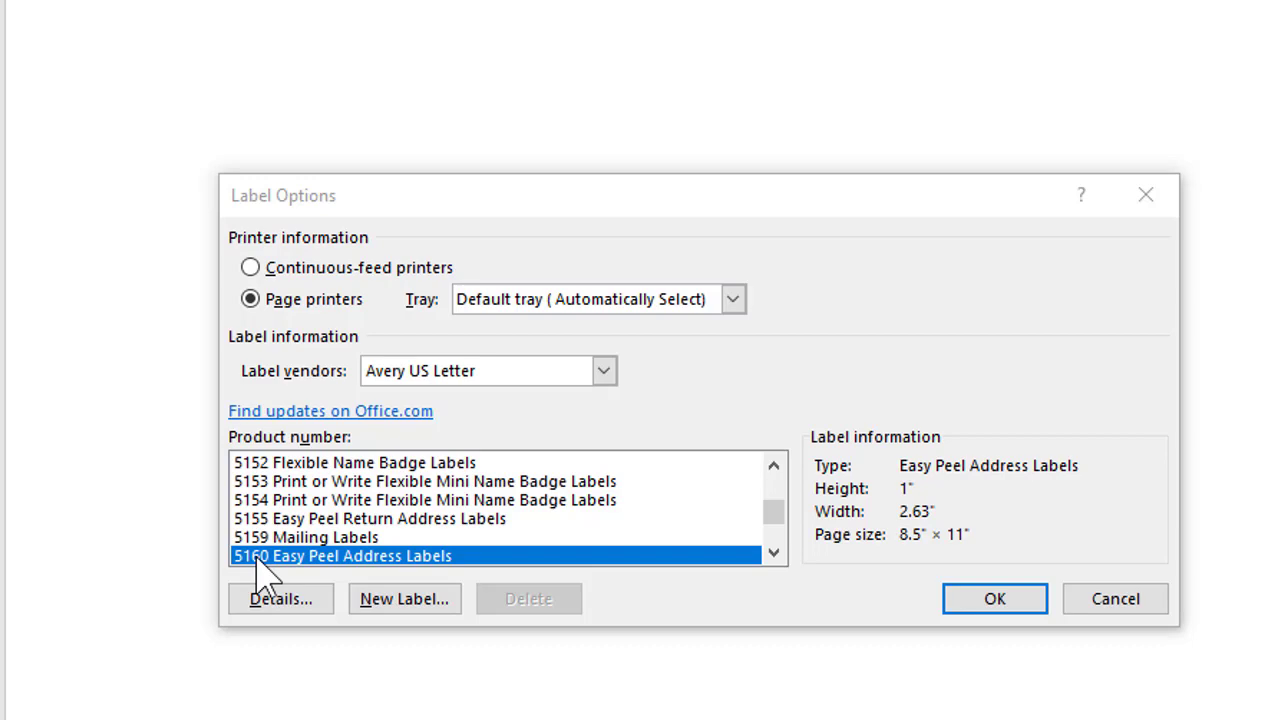
pyautogui.click(985, 604)
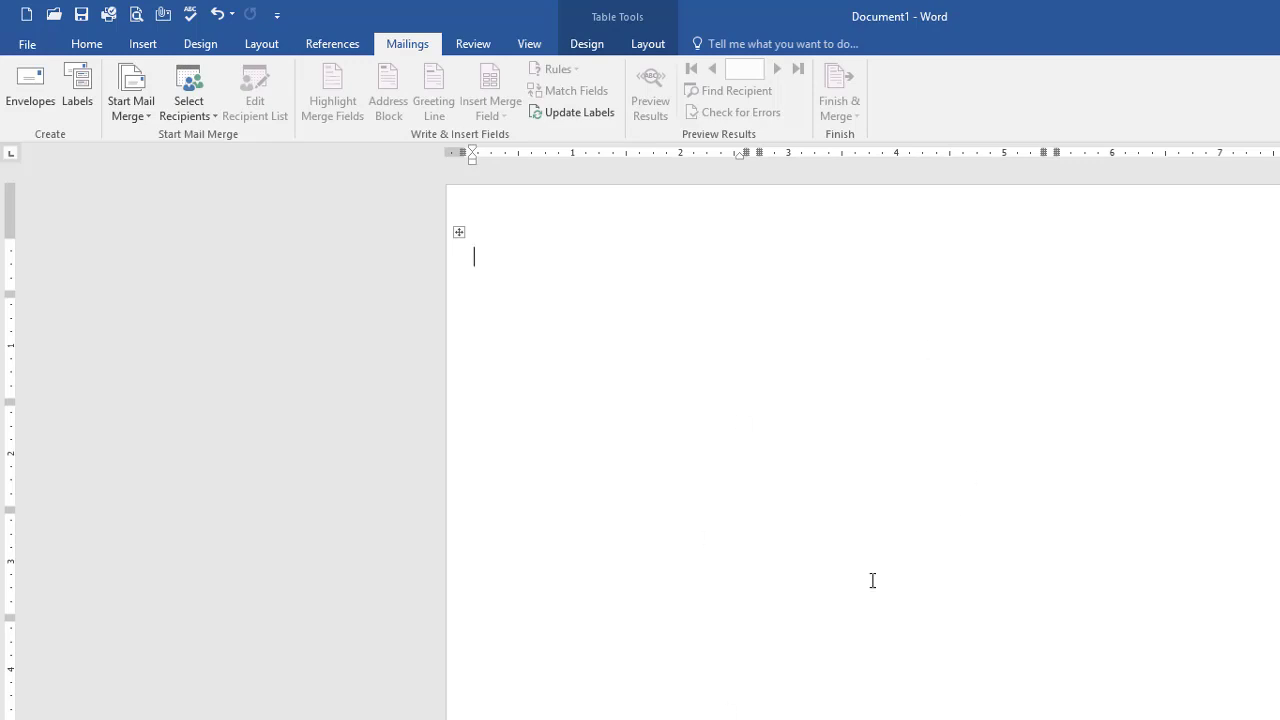
# Apply All Borders to the whole label table to reveal the 5160 grid
pyautogui.click(459, 231)
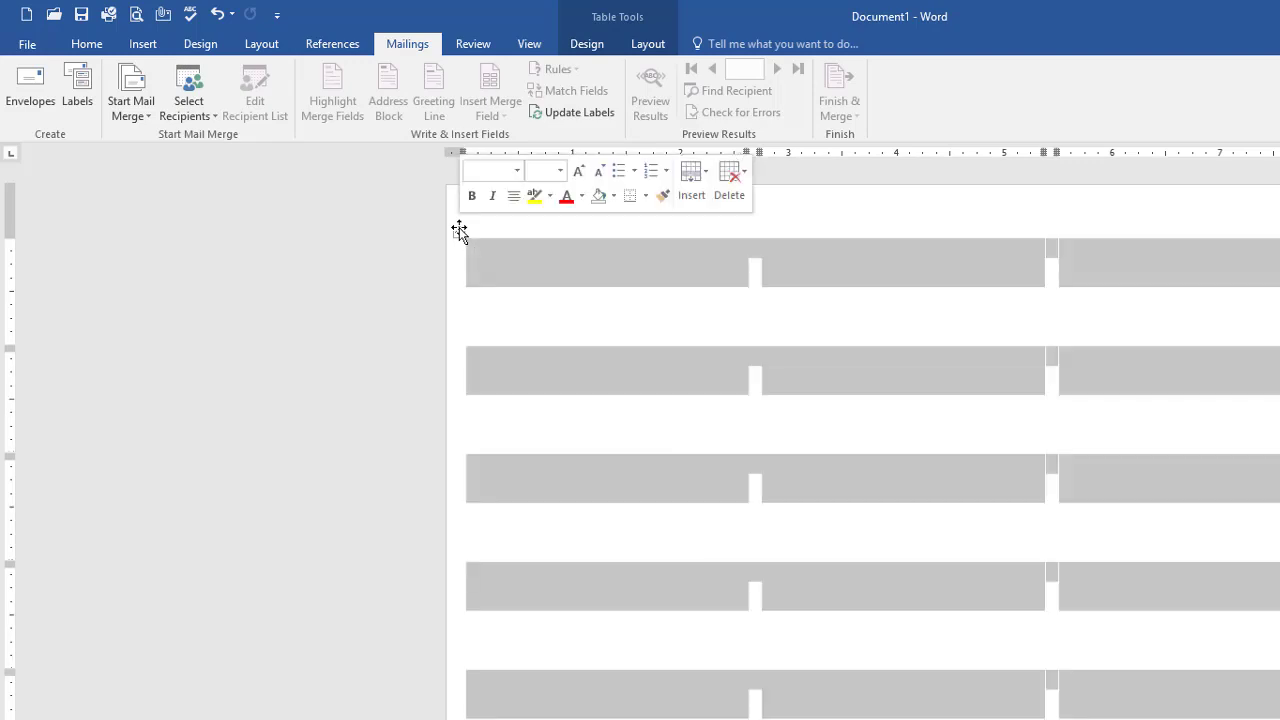
pyautogui.click(88, 43)
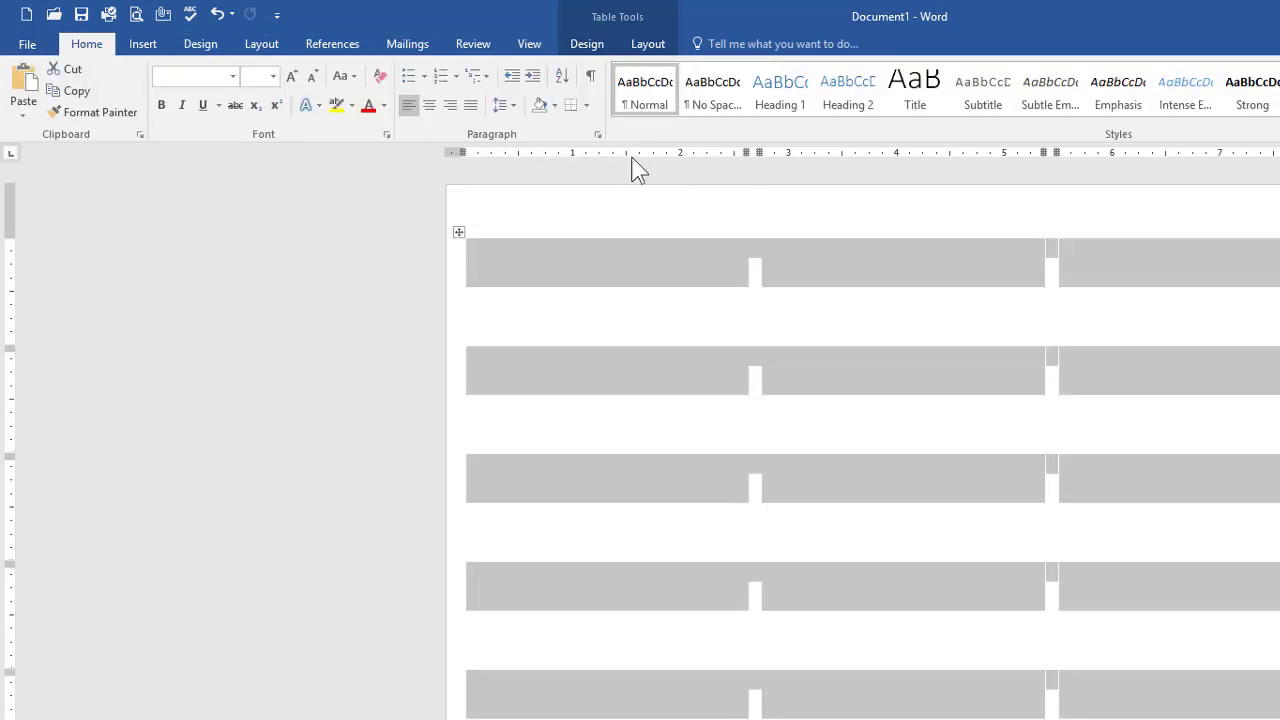
pyautogui.click(589, 113)
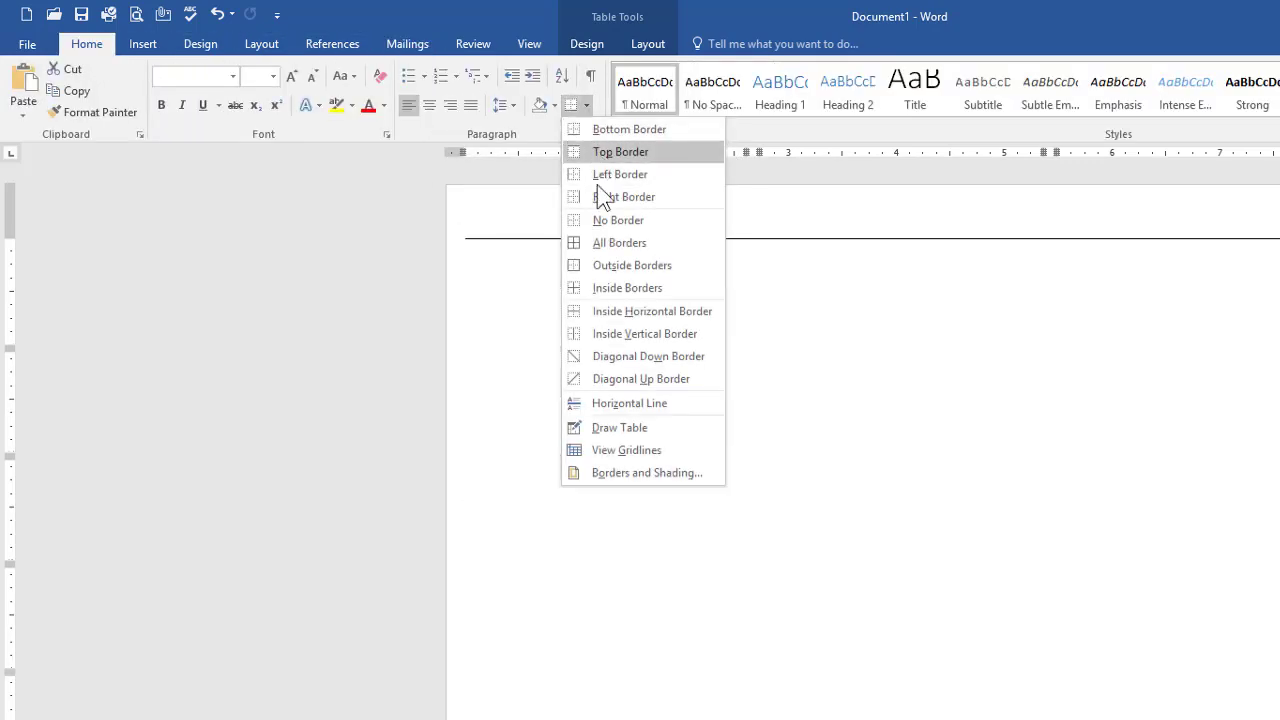
pyautogui.click(605, 243)
pyautogui.click(848, 430)
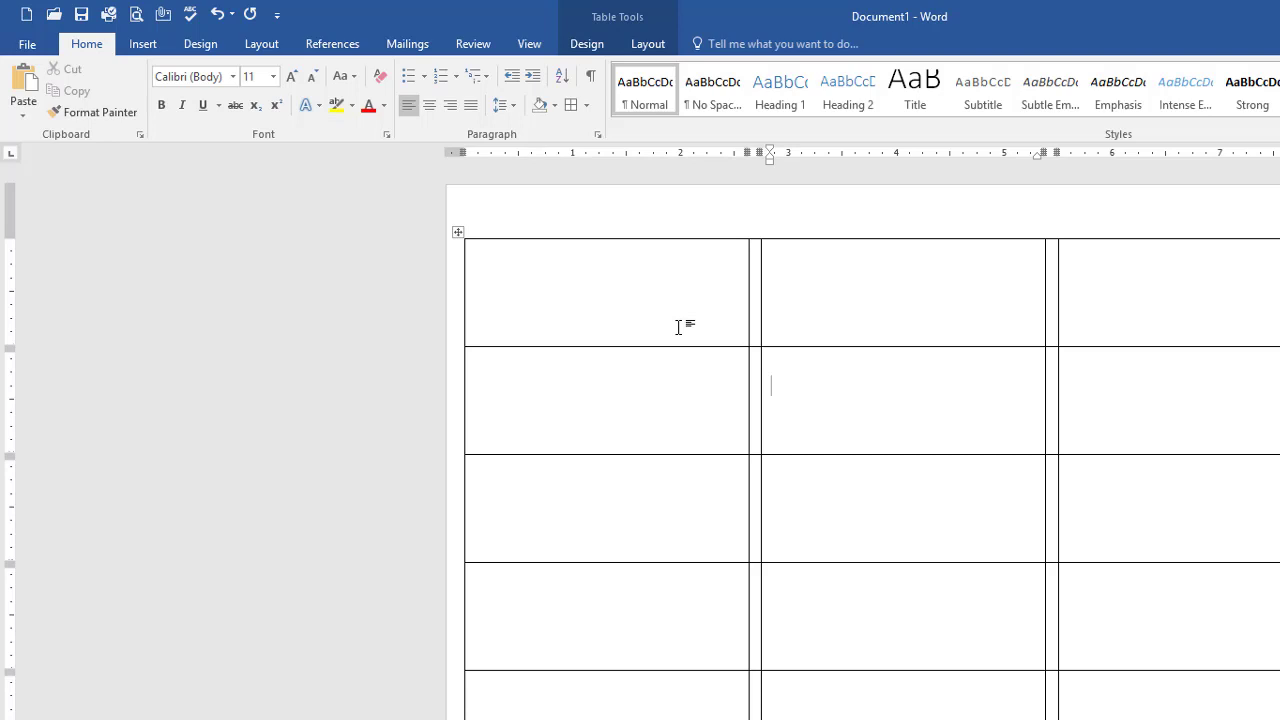
# Use Sheet1$ of Desktop's fake-addresses.xlsx as the existing recipient list
pyautogui.click(402, 52)
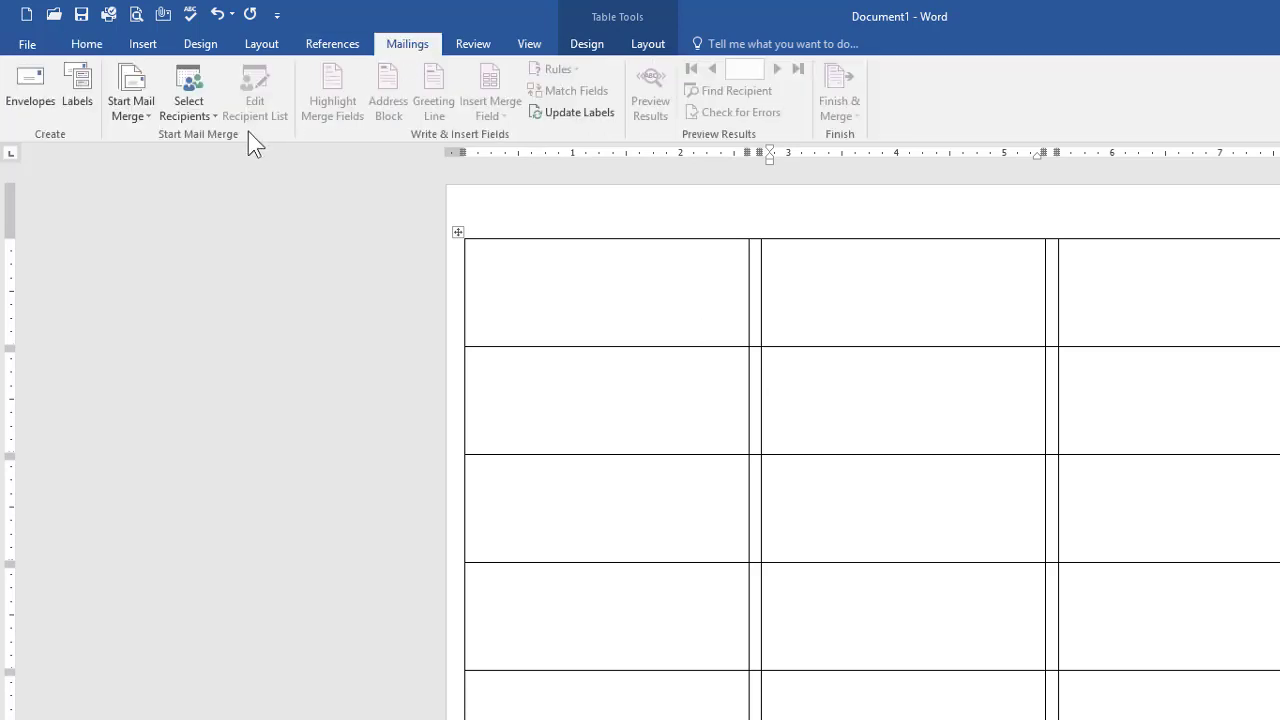
pyautogui.click(192, 112)
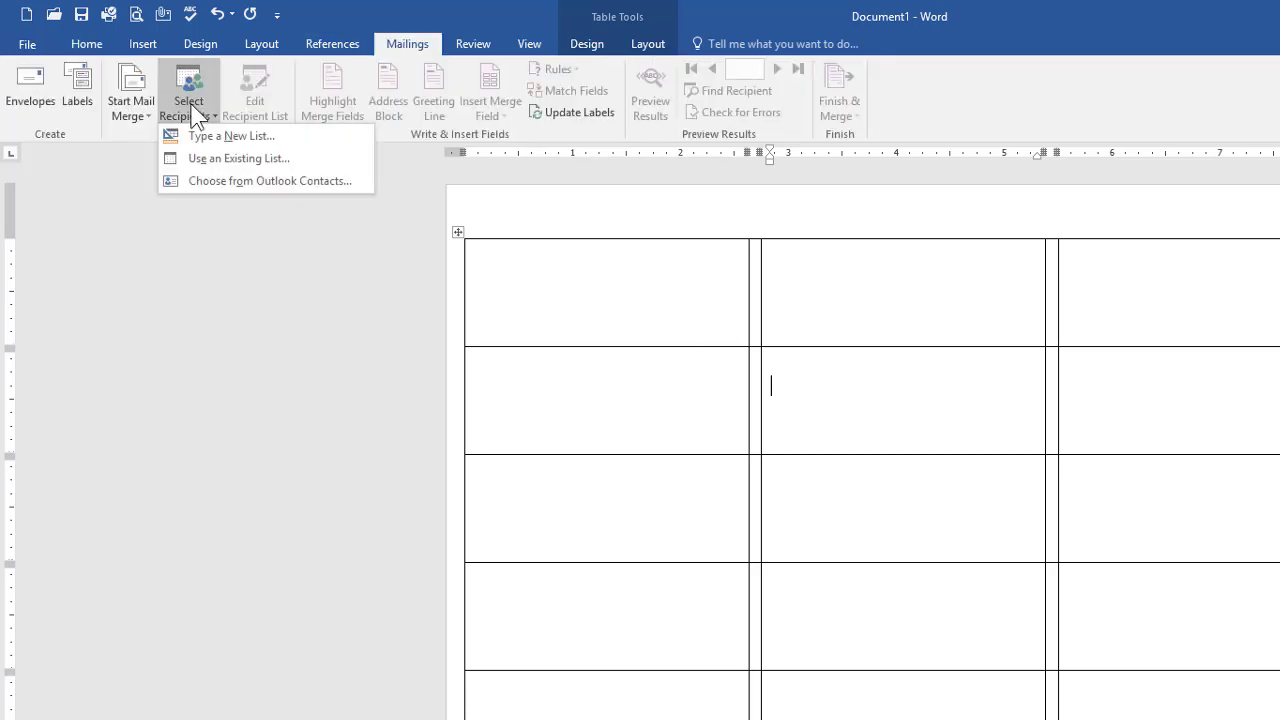
pyautogui.click(226, 170)
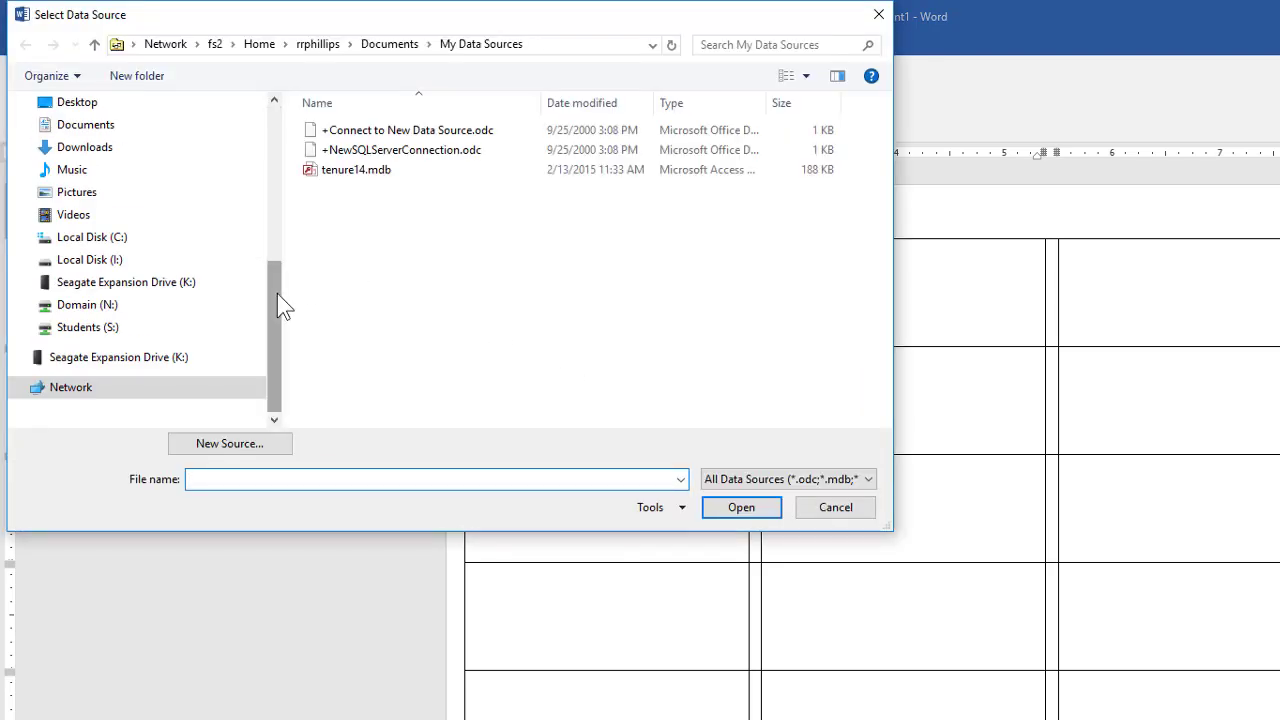
pyautogui.moveTo(277, 306); pyautogui.dragTo(291, 100)
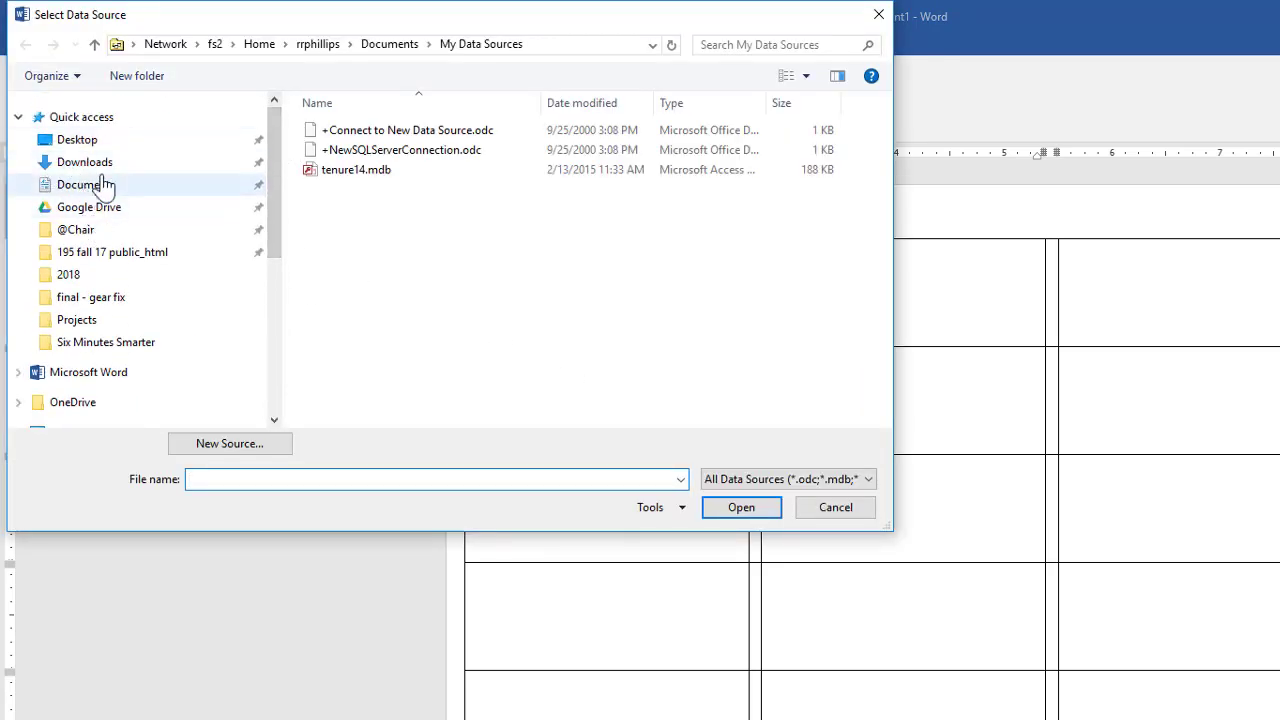
pyautogui.click(98, 142)
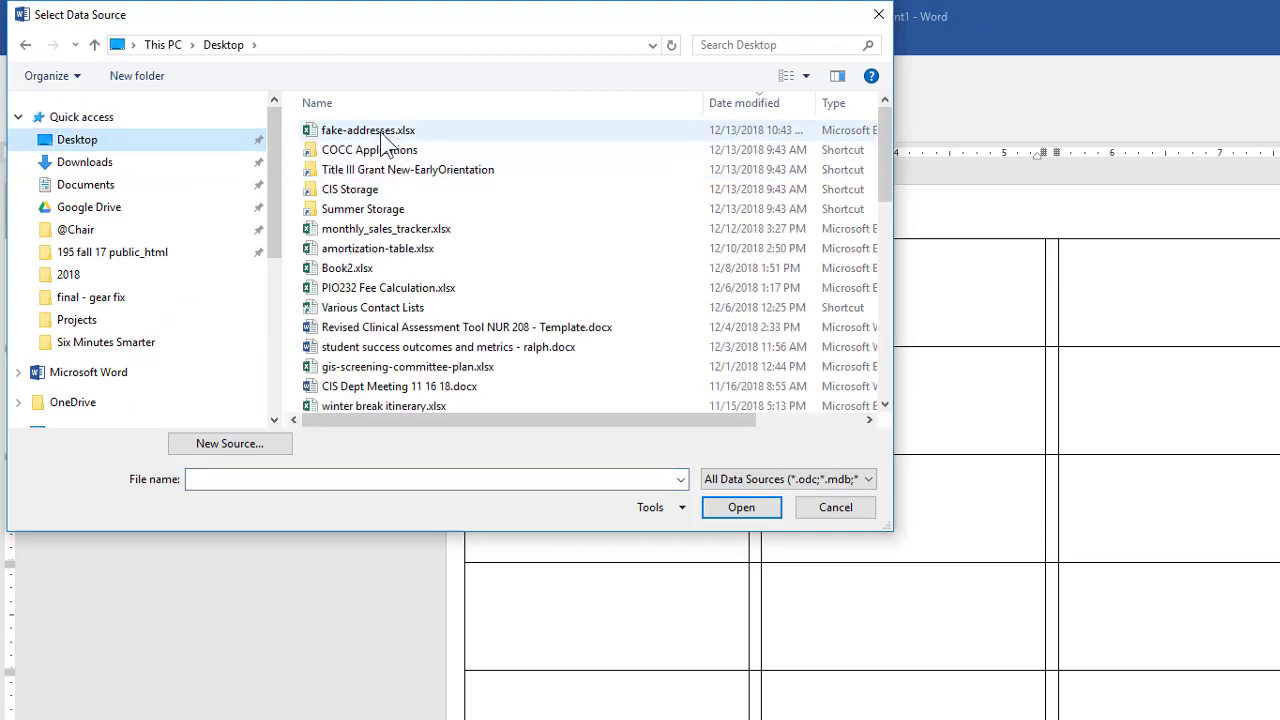
pyautogui.doubleClick(378, 131)
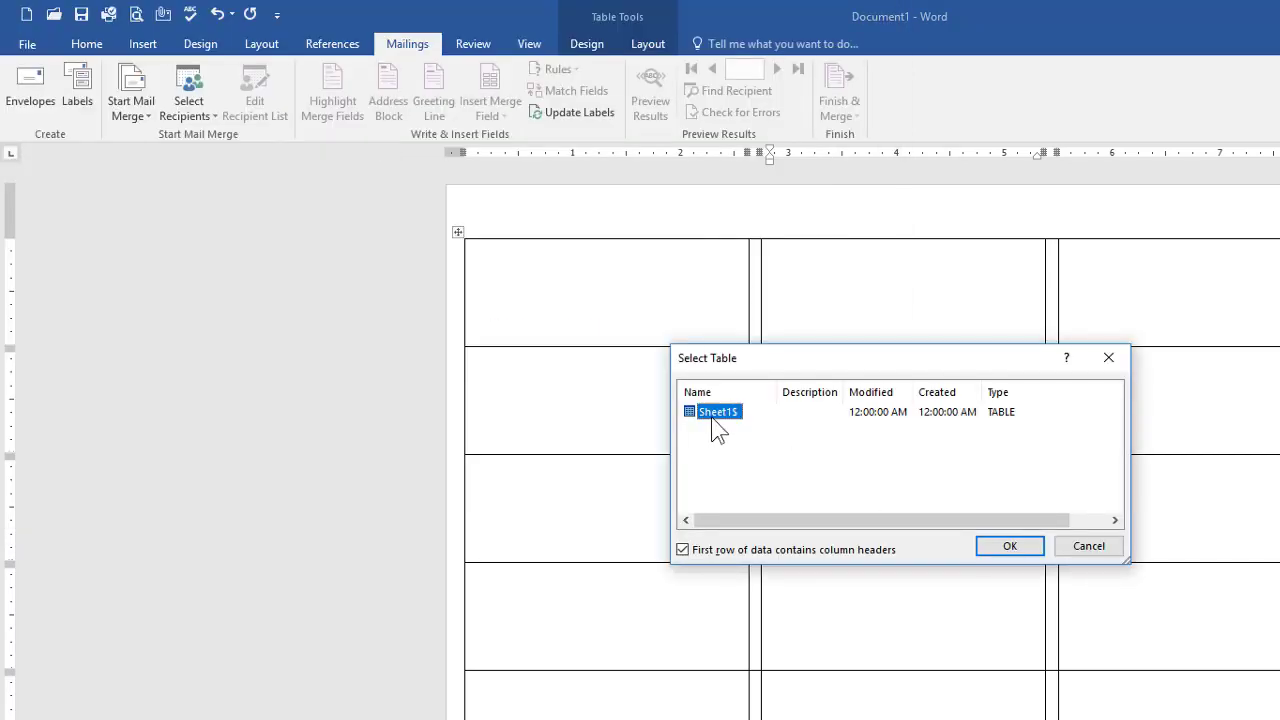
pyautogui.click(1031, 546)
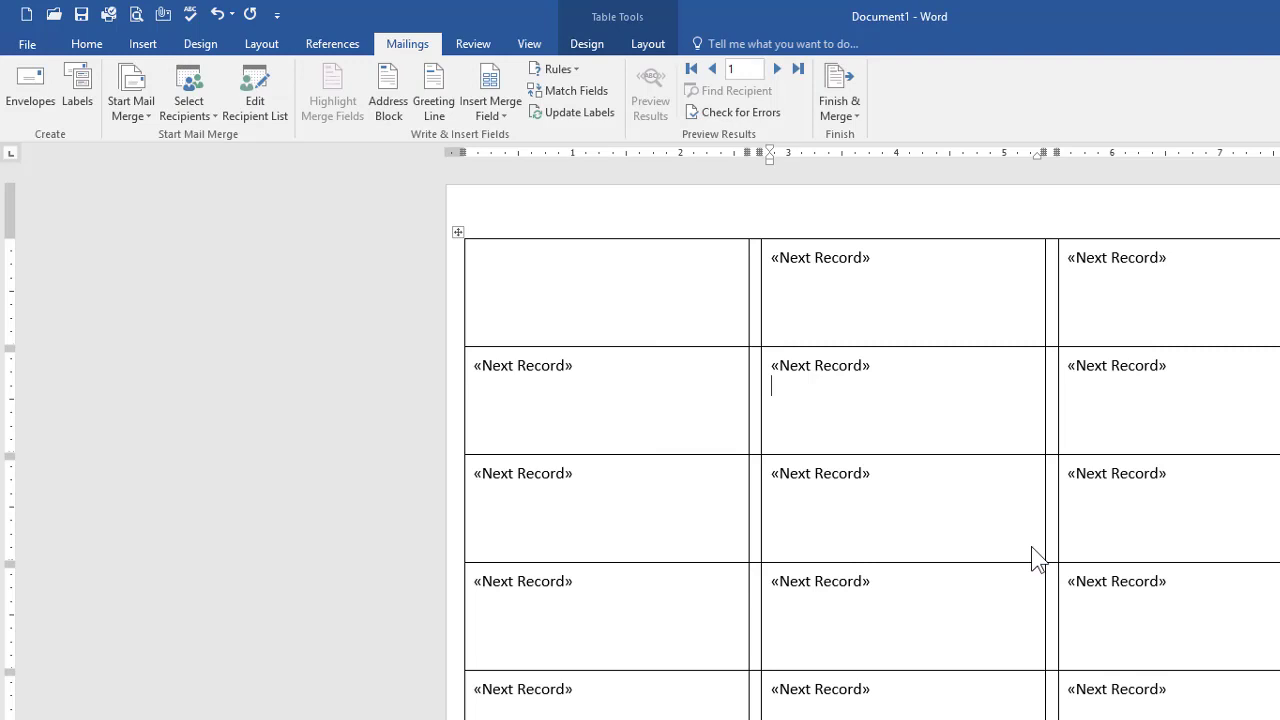
# After checking Excel's column names, insert the «First» and «Last» fields into the first label
pyautogui.click(513, 268)
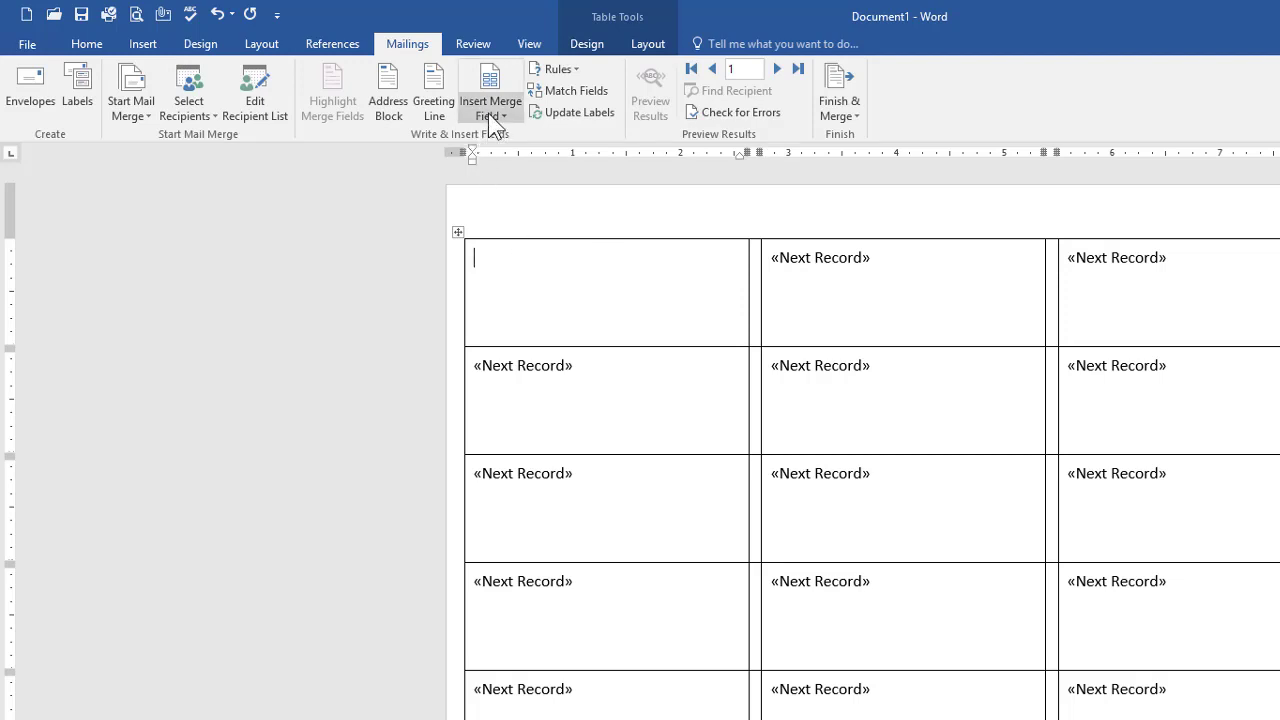
pyautogui.click(492, 114)
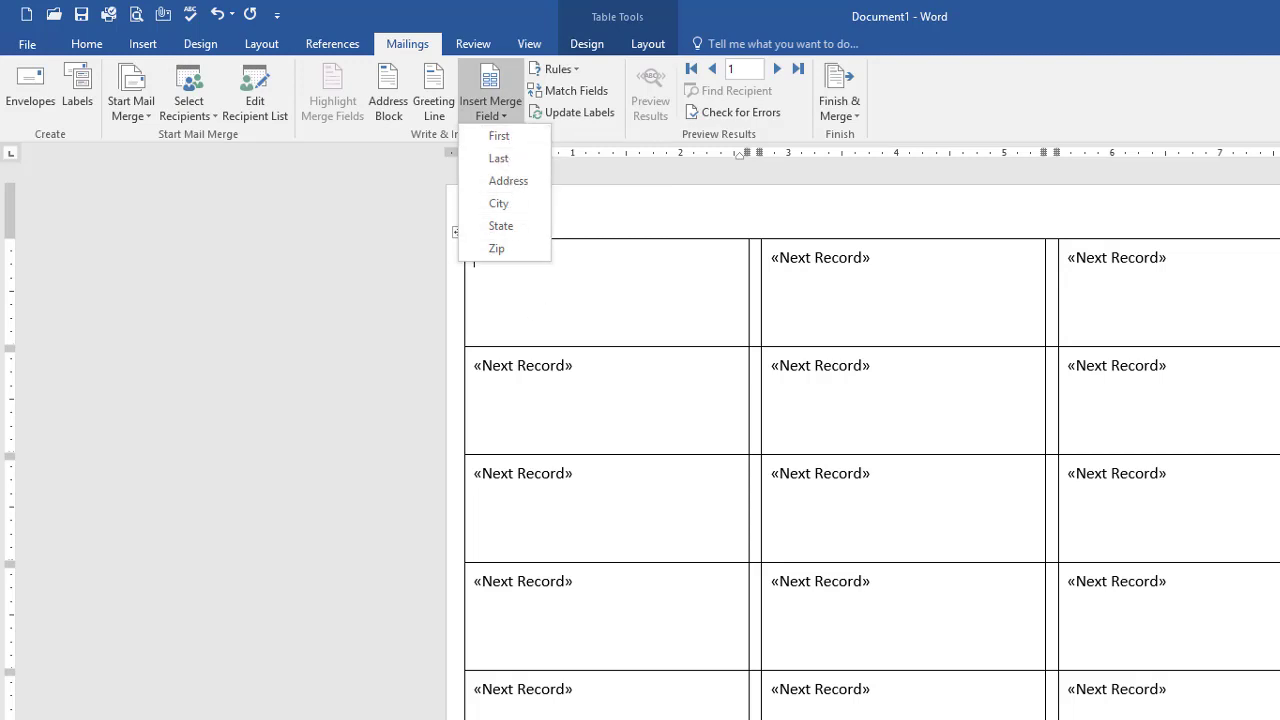
pyautogui.hotkey('alt', 'Tab')
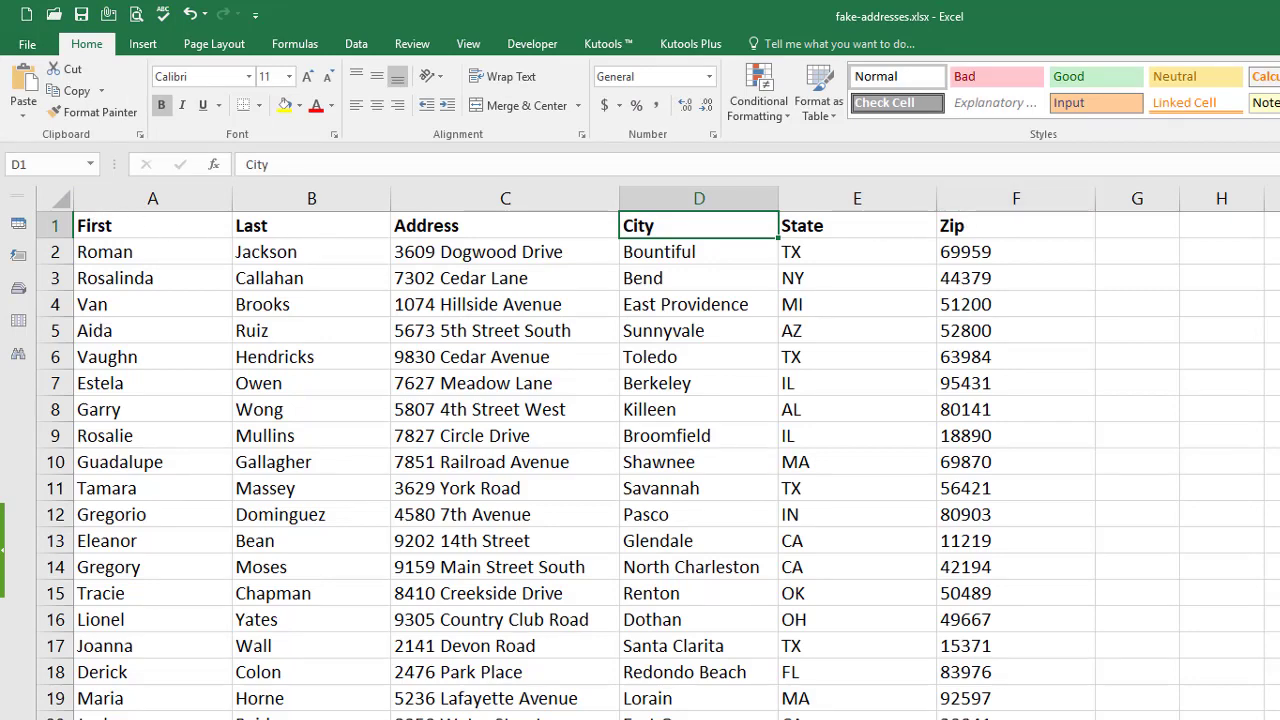
pyautogui.hotkey('alt', 'Tab')
pyautogui.click(503, 112)
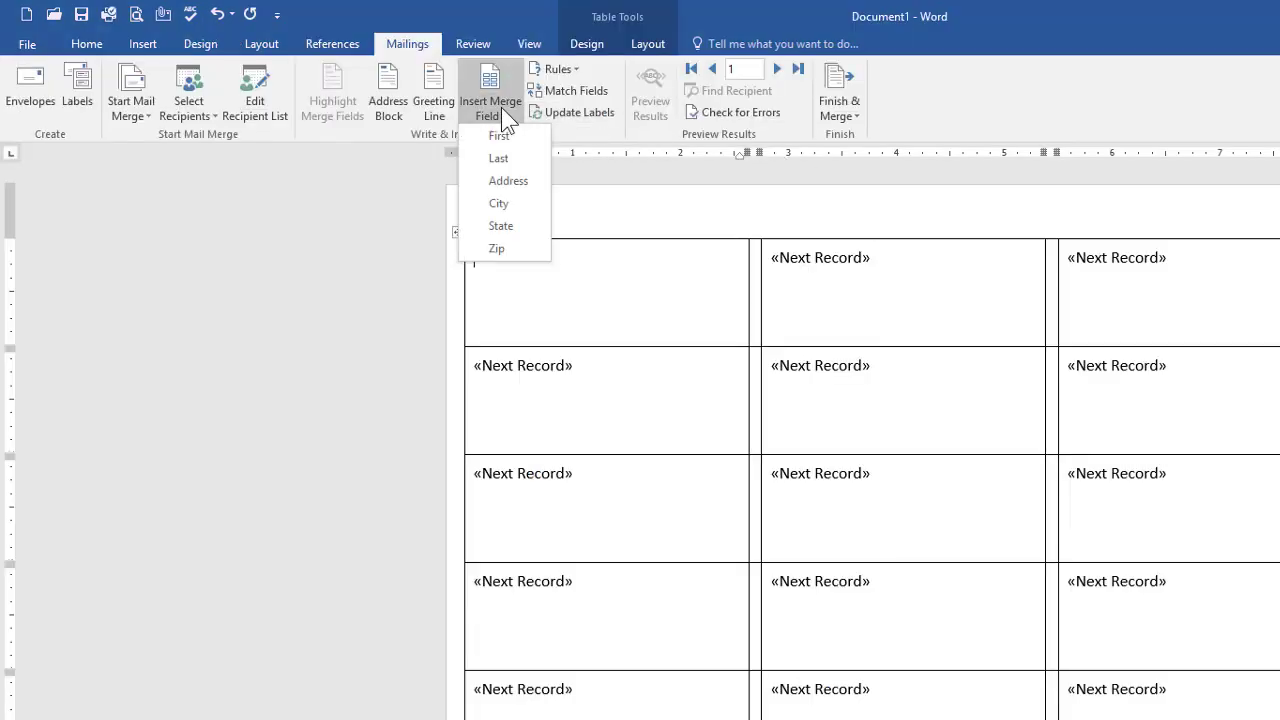
pyautogui.click(500, 136)
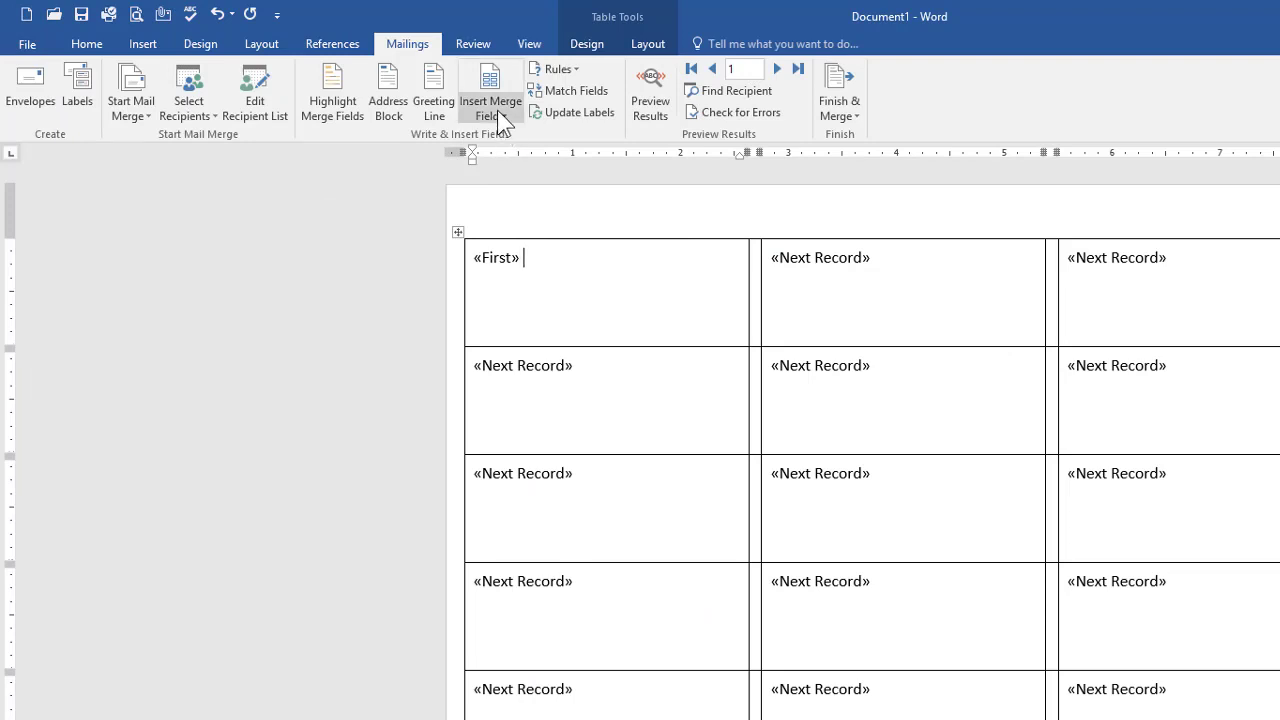
pyautogui.click(500, 118)
pyautogui.click(502, 164)
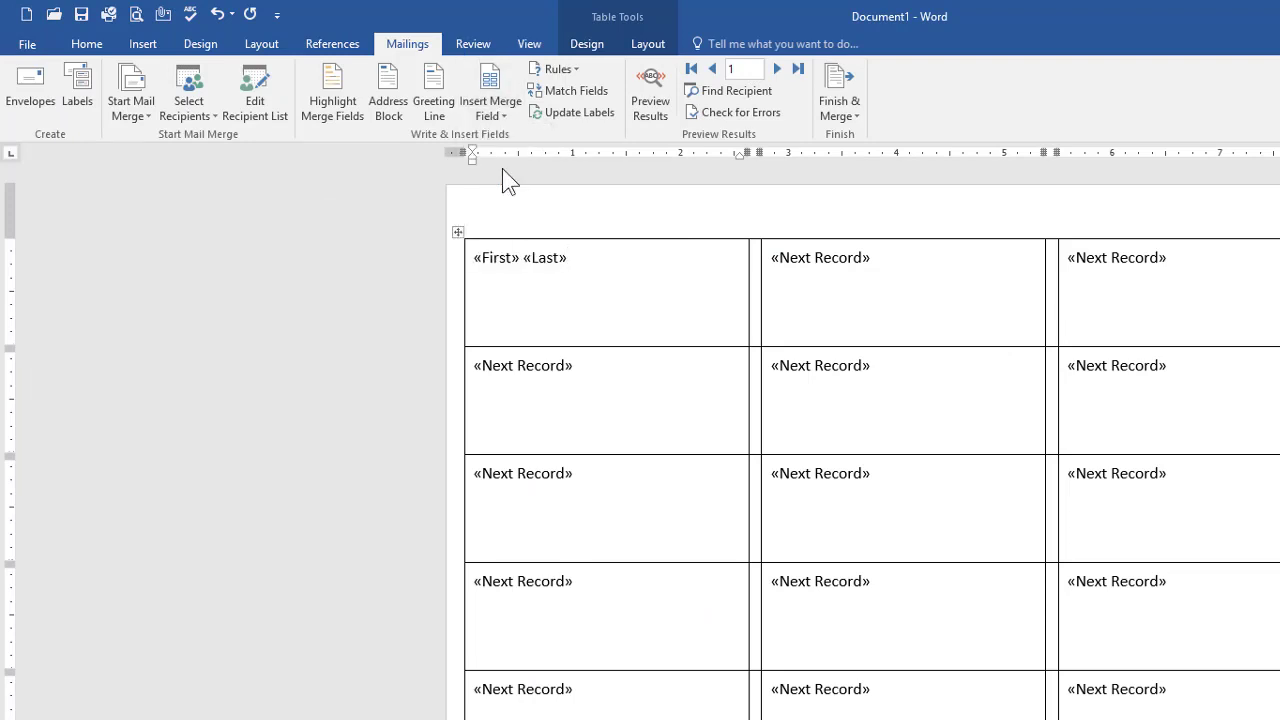
# Add «Address» on the second line and «City», «State» «Zip» on the third
pyautogui.press('Return')
pyautogui.click(500, 118)
pyautogui.click(517, 174)
pyautogui.click(500, 118)
pyautogui.click(505, 200)
pyautogui.write(',')
pyautogui.click(490, 100)
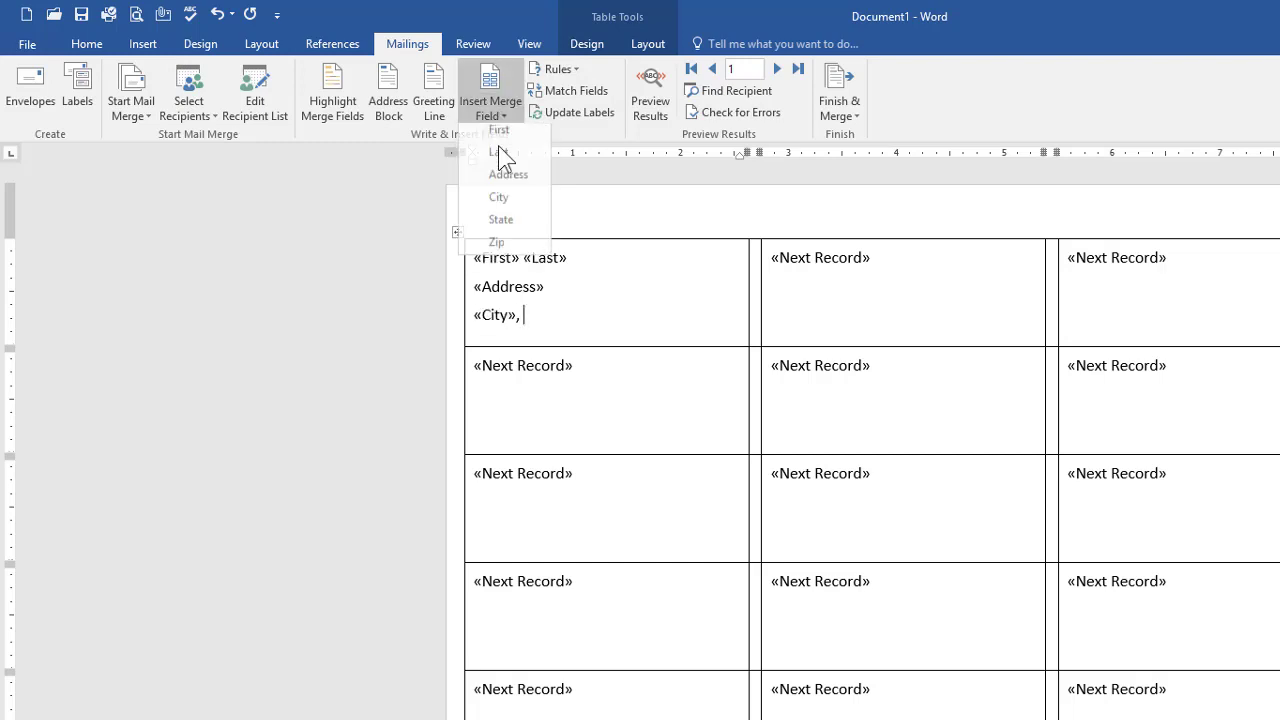
pyautogui.click(505, 226)
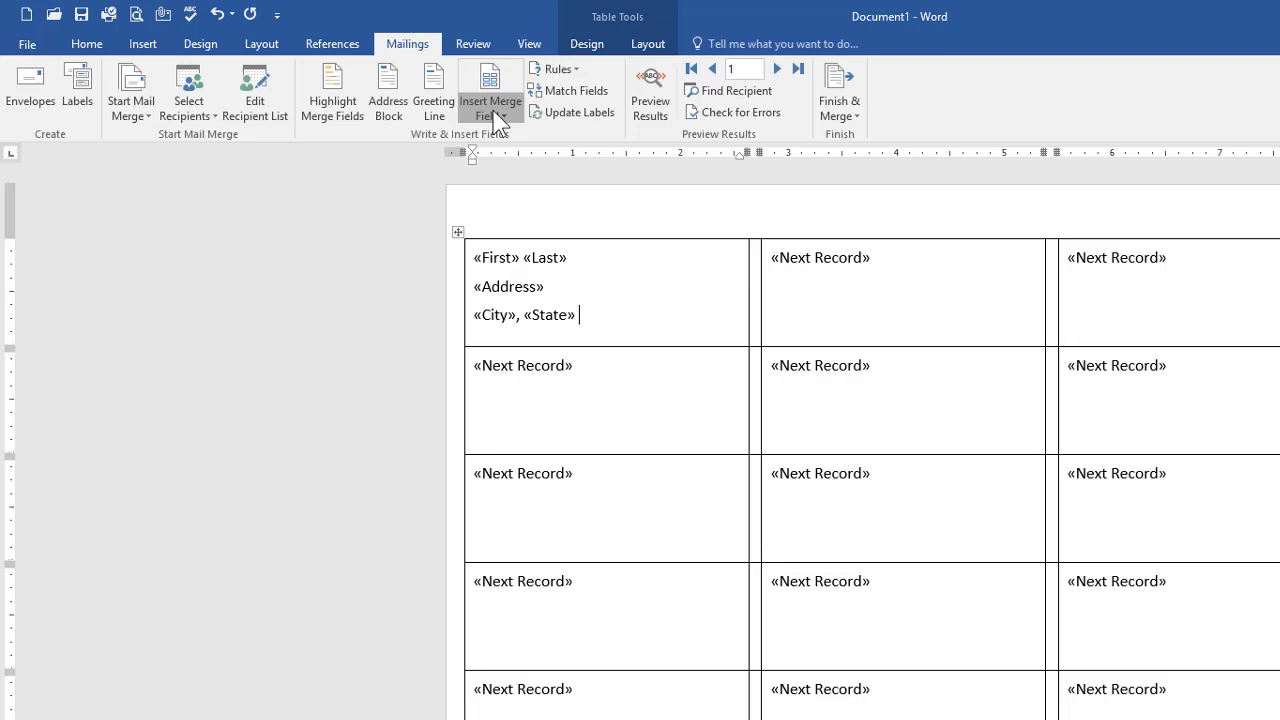
pyautogui.click(491, 105)
pyautogui.click(520, 248)
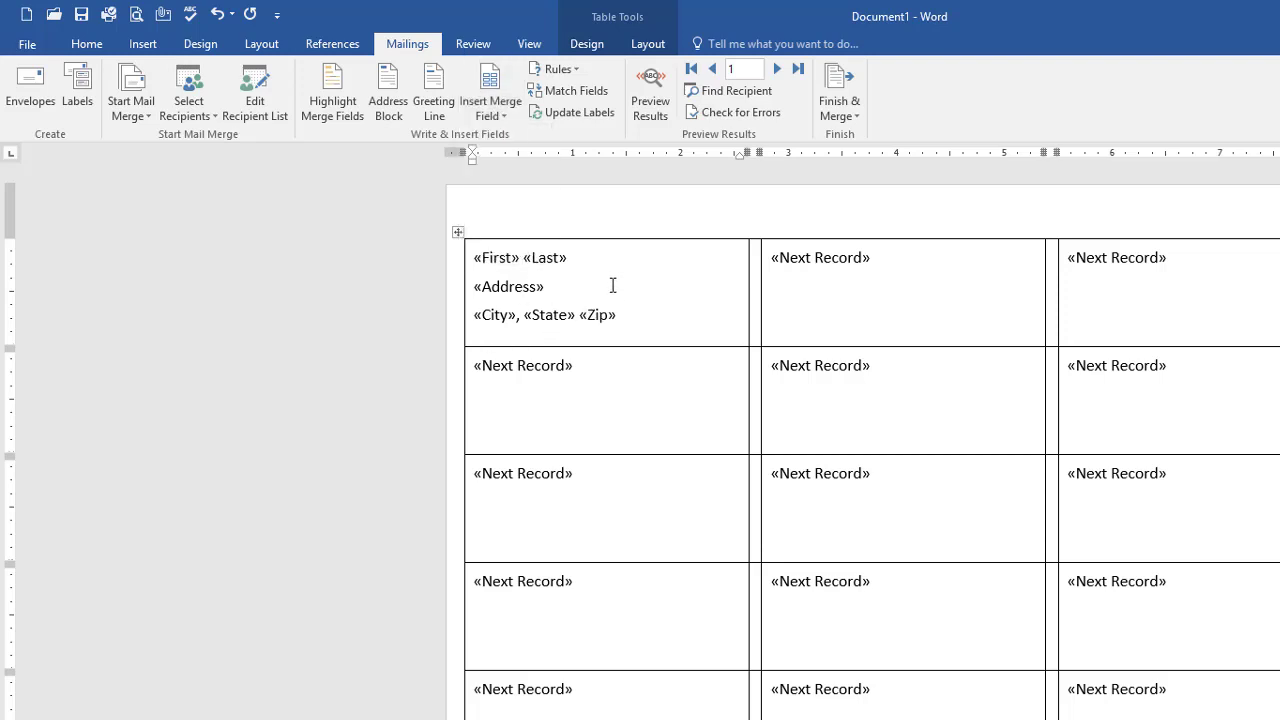
# Align the first label's address block center in its cell and set it to 12 pt
pyautogui.moveTo(598, 316); pyautogui.dragTo(471, 251)
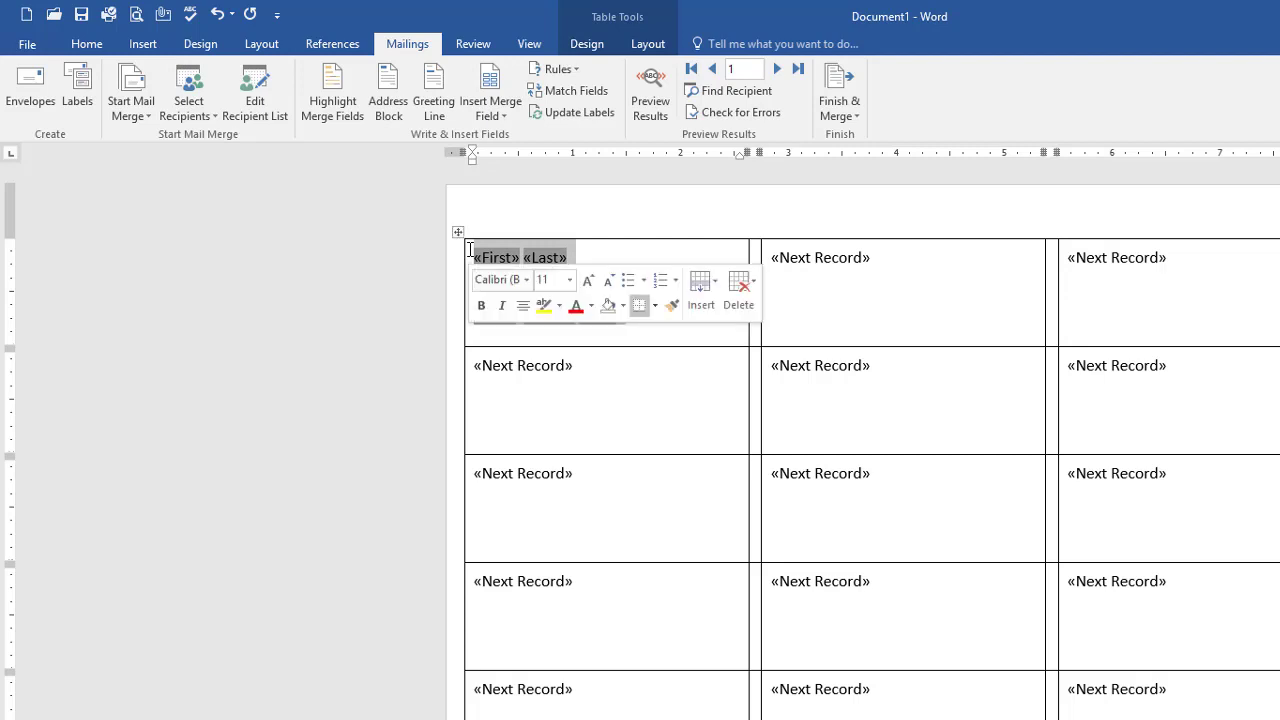
pyautogui.click(647, 46)
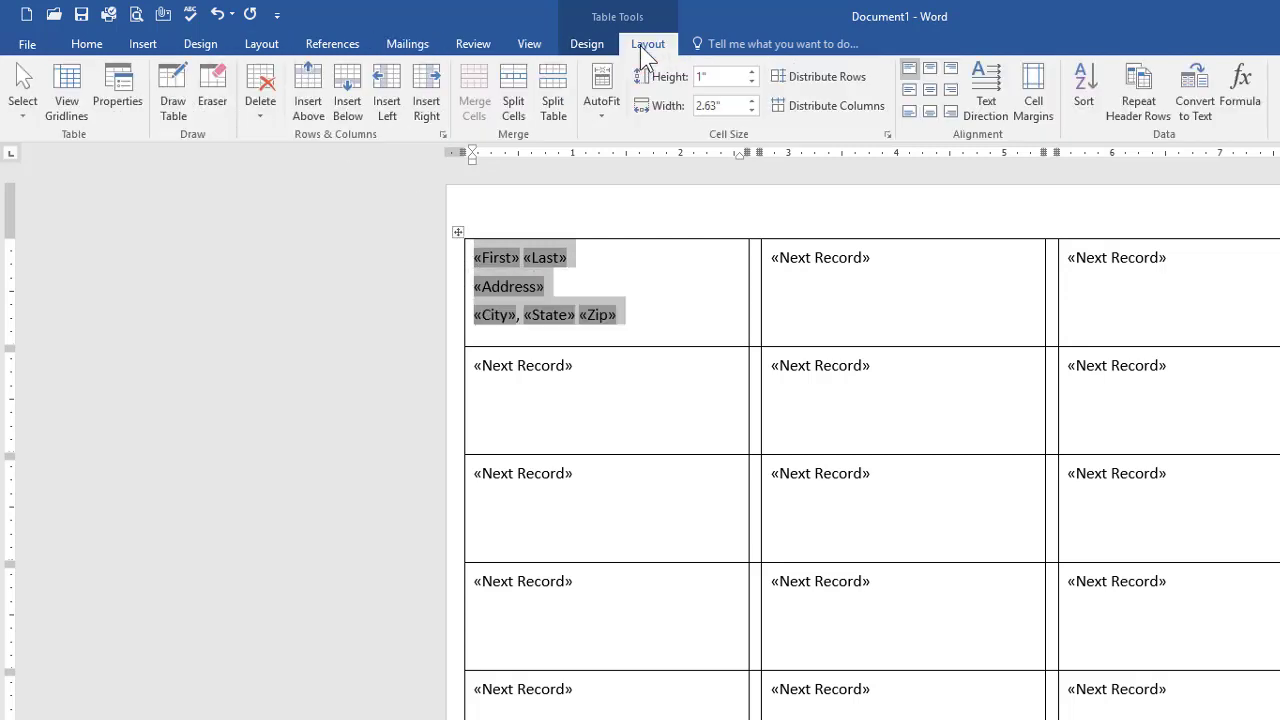
pyautogui.click(929, 89)
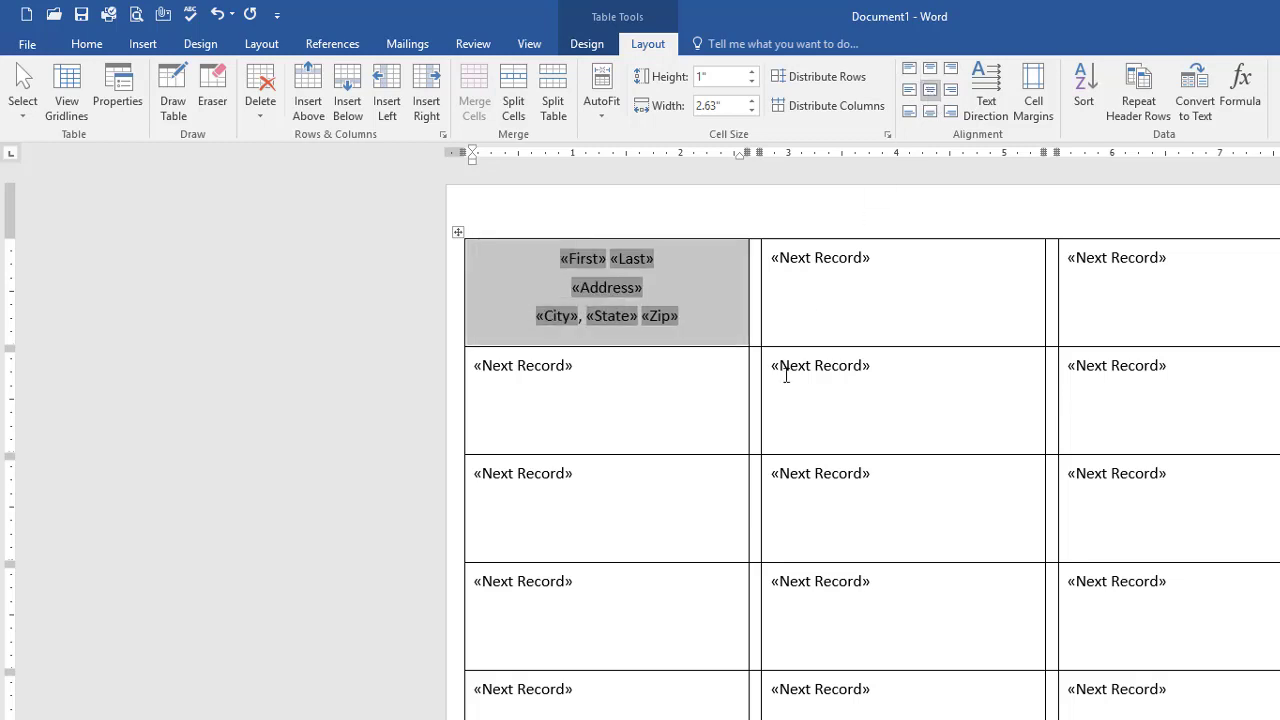
pyautogui.click(86, 46)
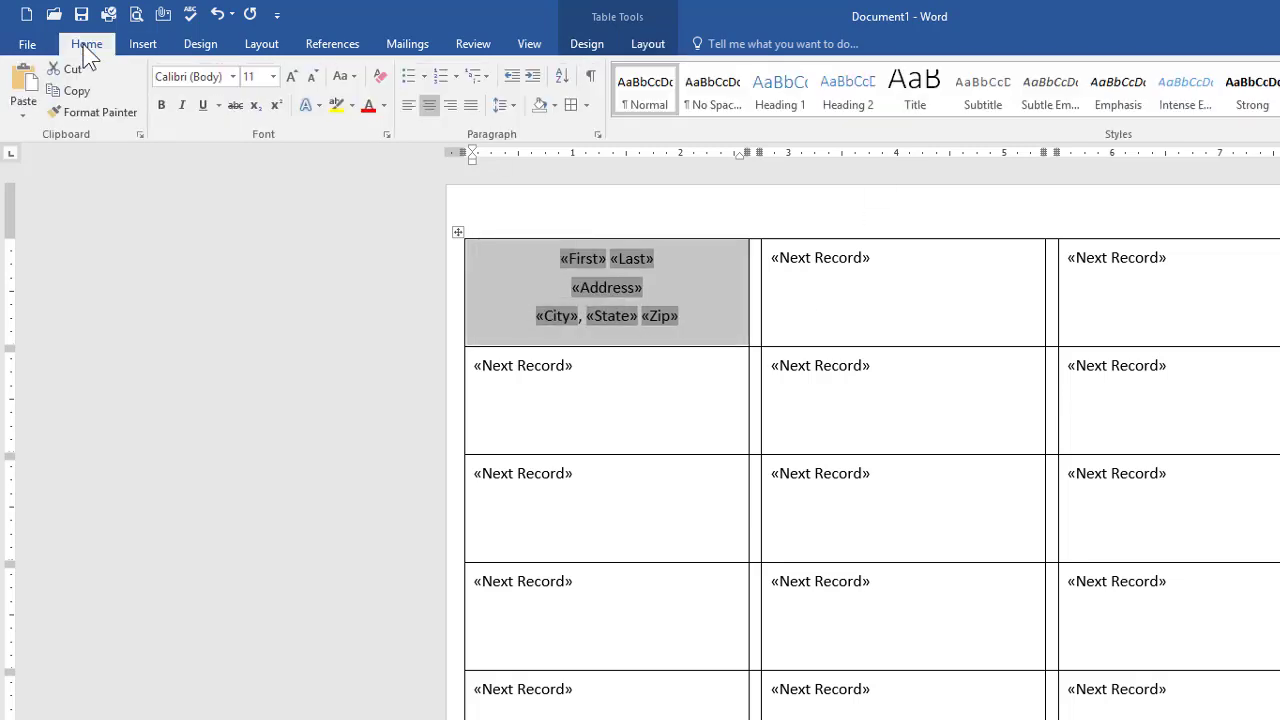
pyautogui.click(292, 77)
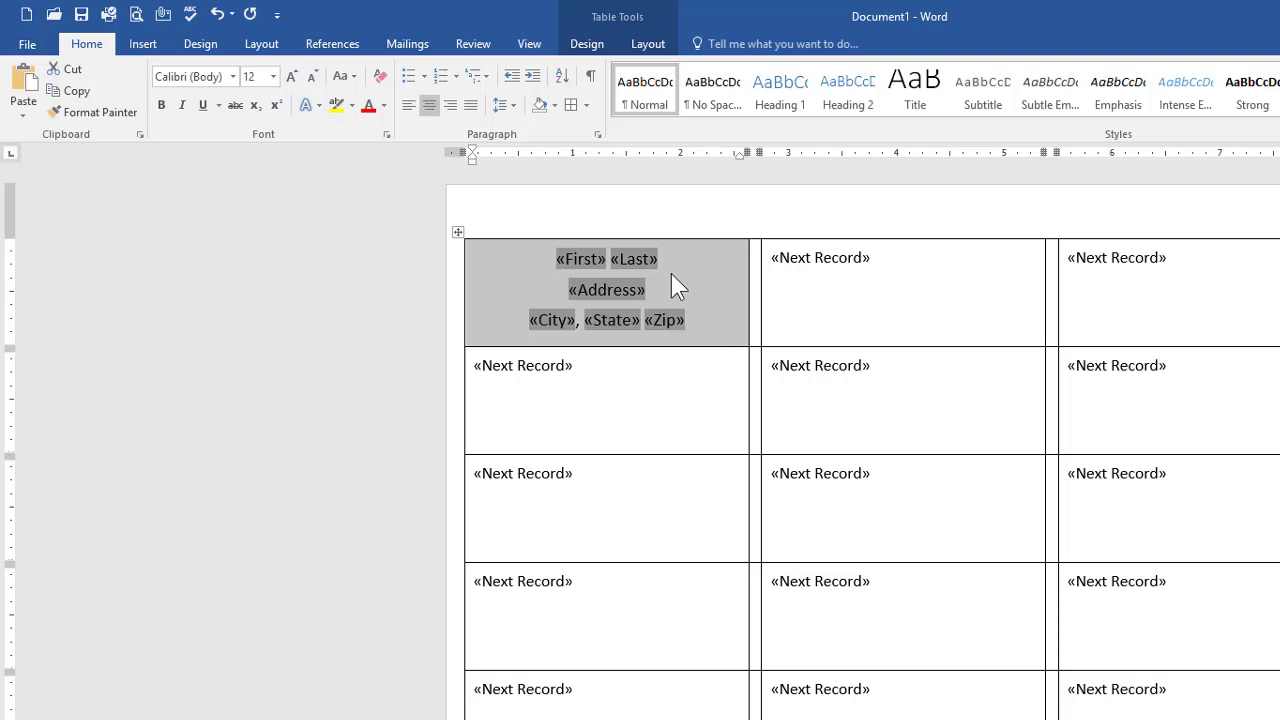
# Make the «First» «Last» name line bold at 14 pt
pyautogui.moveTo(671, 262); pyautogui.dragTo(520, 222)
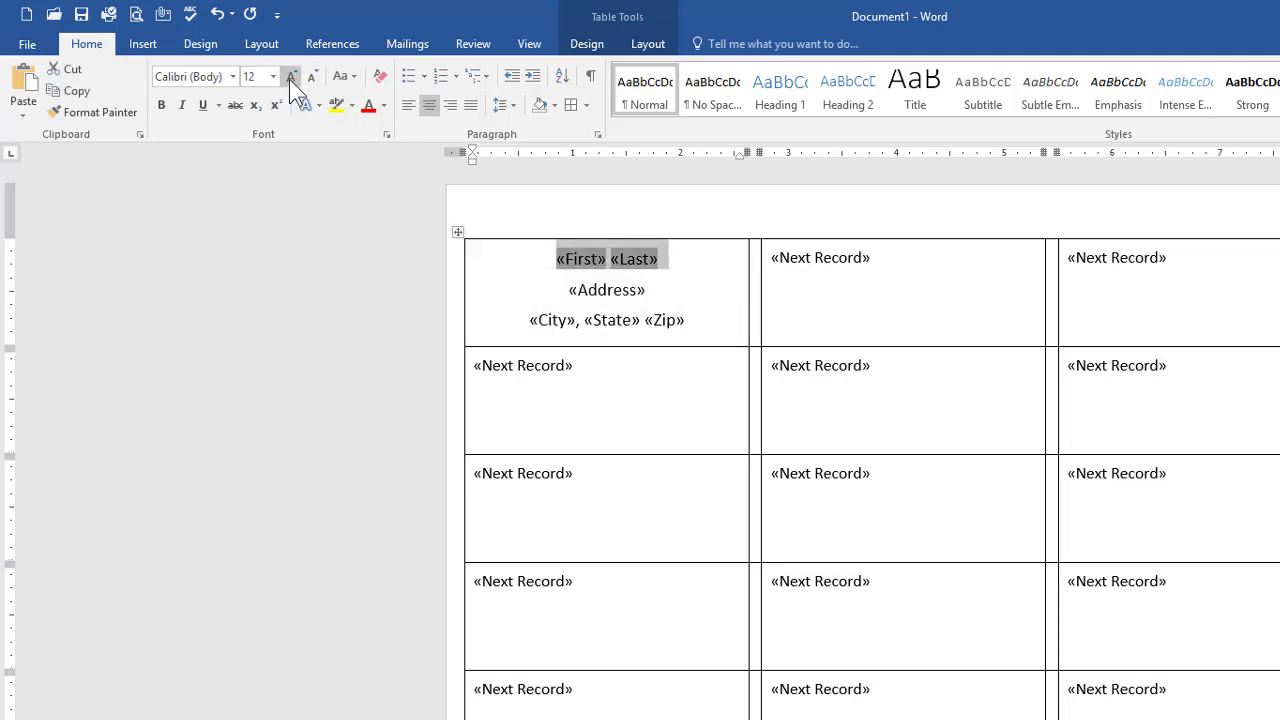
pyautogui.click(161, 105)
pyautogui.click(202, 105)
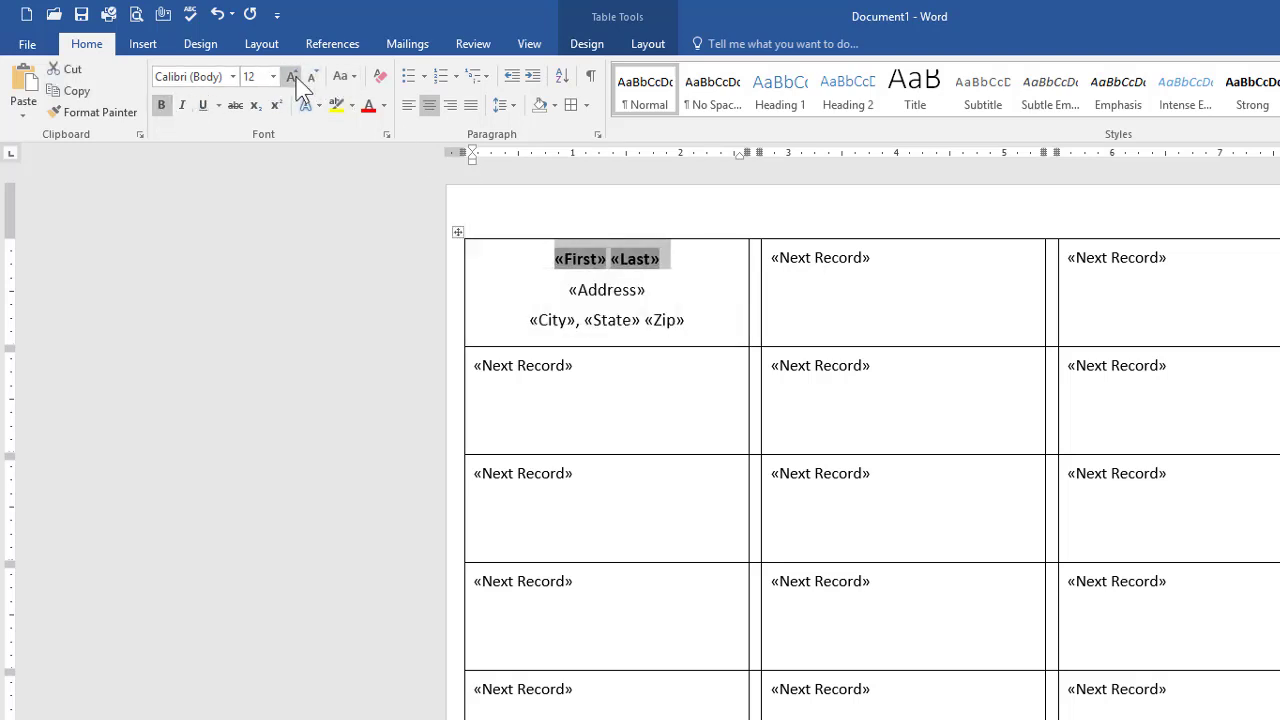
pyautogui.click(291, 77)
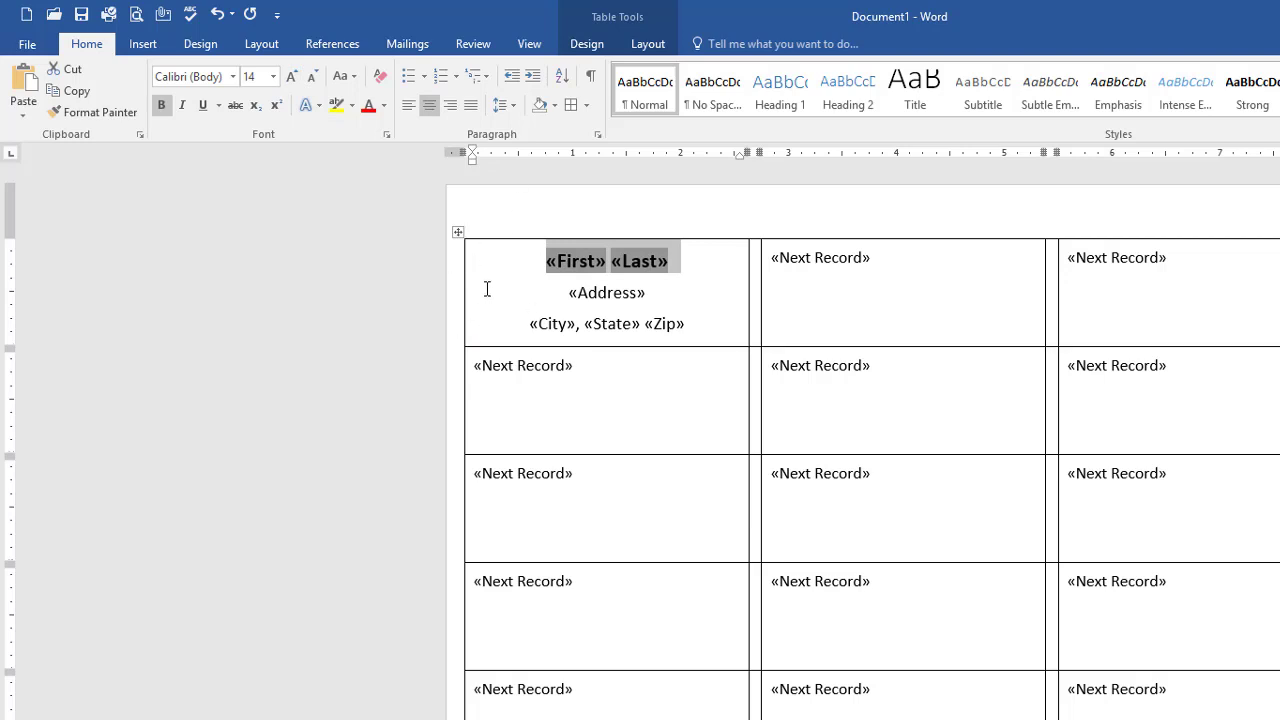
pyautogui.click(523, 325)
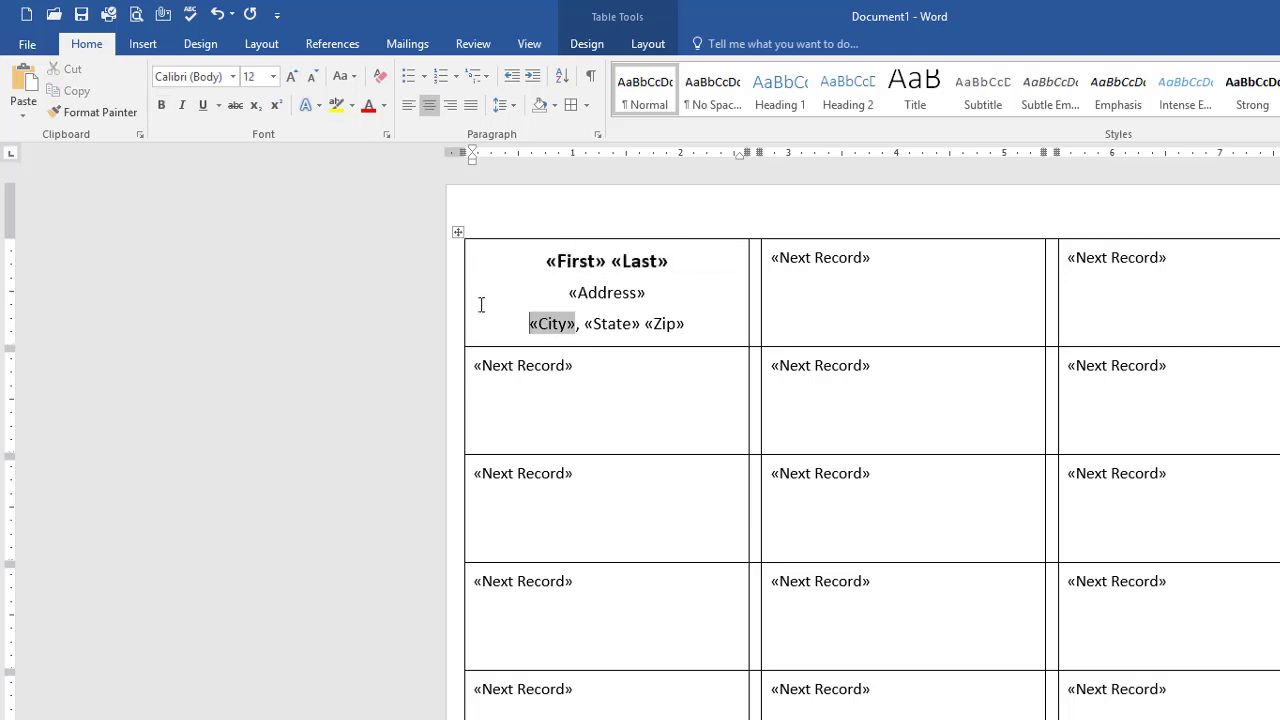
pyautogui.click(683, 323)
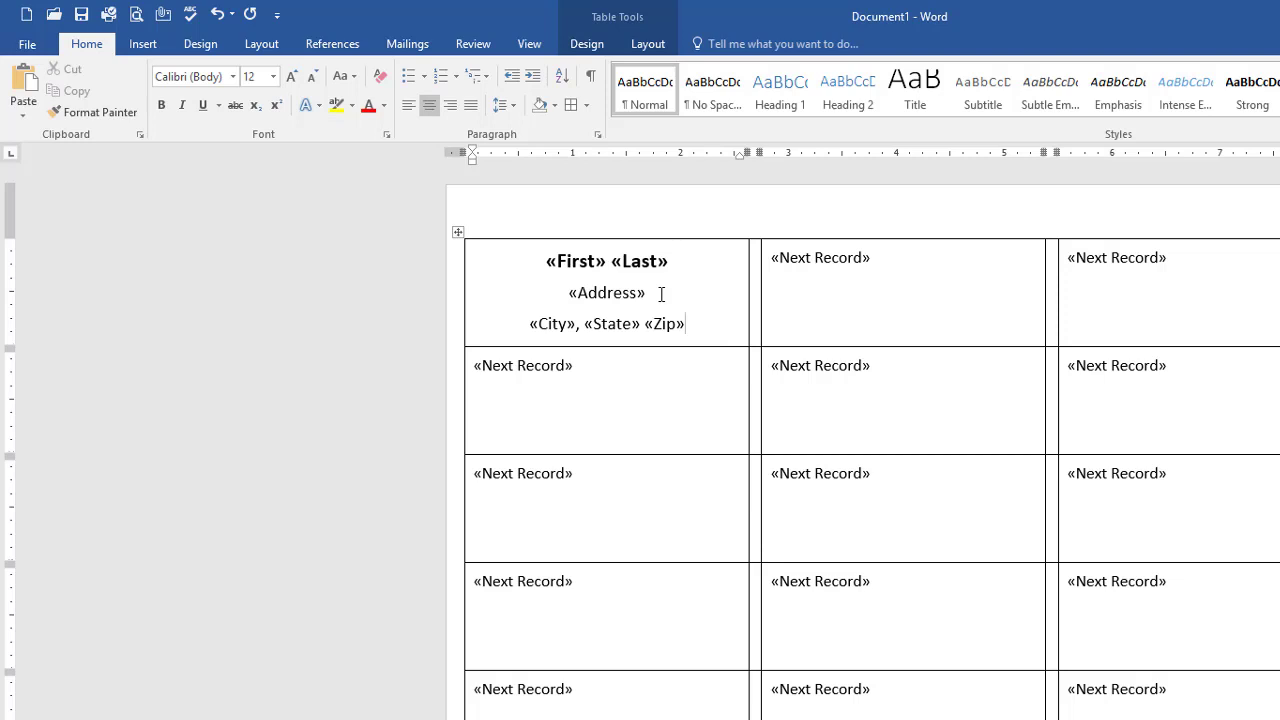
# Update all labels with the first label's layout and preview them with real recipient data
pyautogui.click(410, 44)
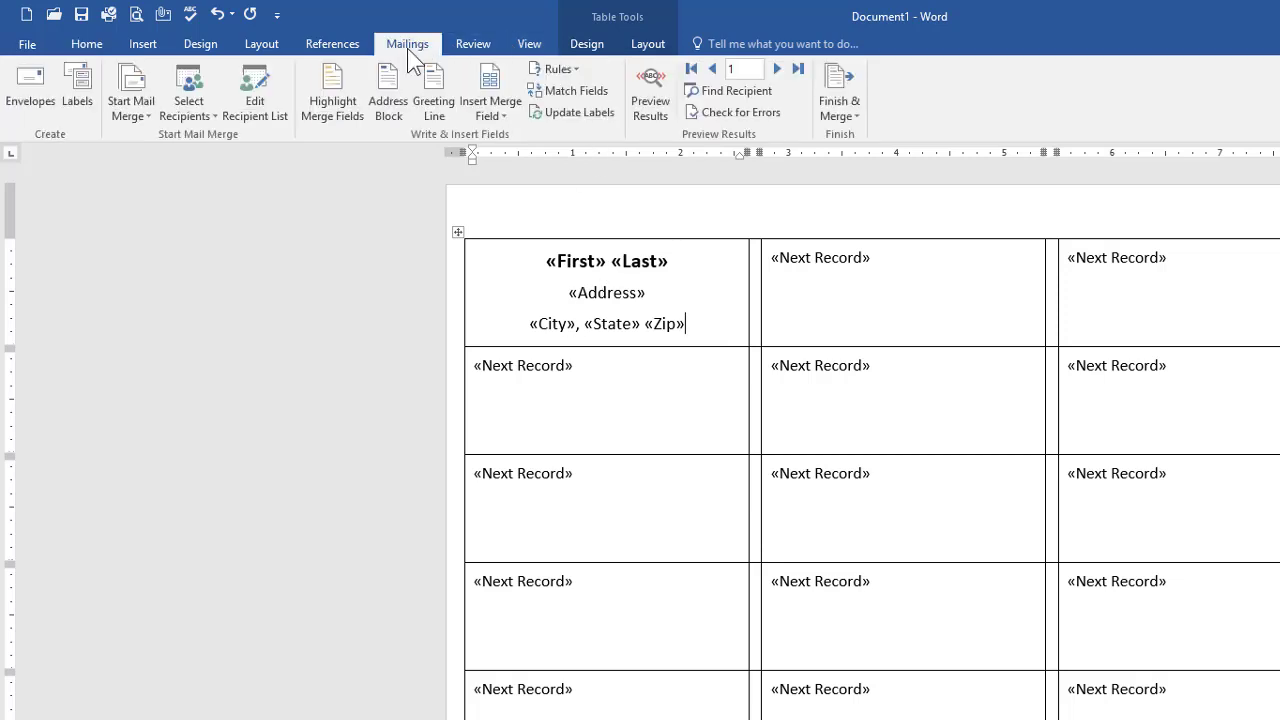
pyautogui.click(576, 112)
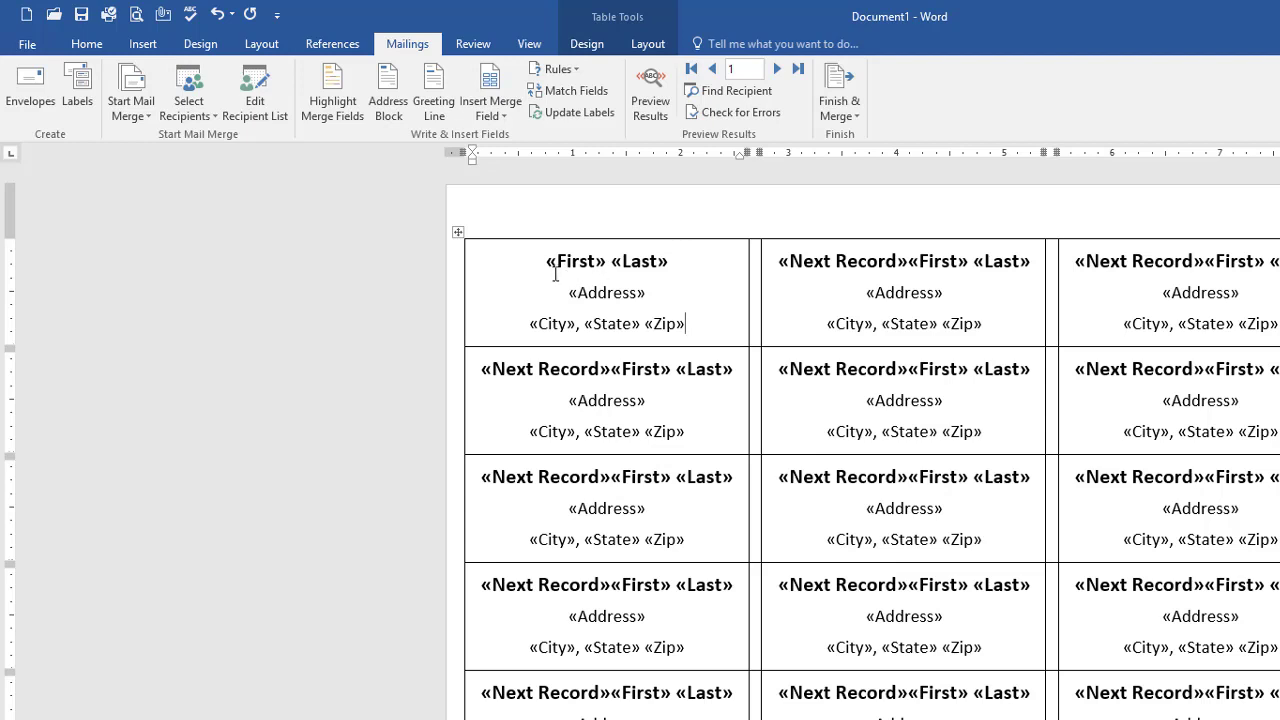
pyautogui.click(654, 110)
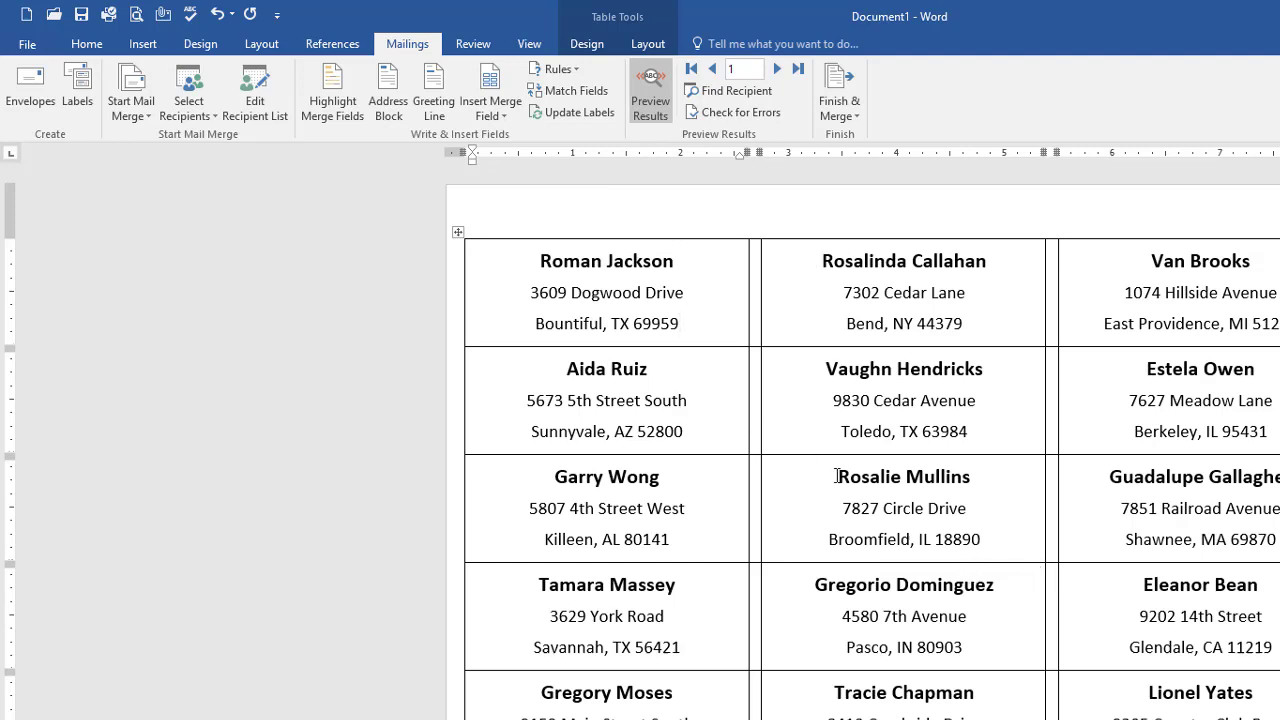
pyautogui.scroll(-5, 877, 497)
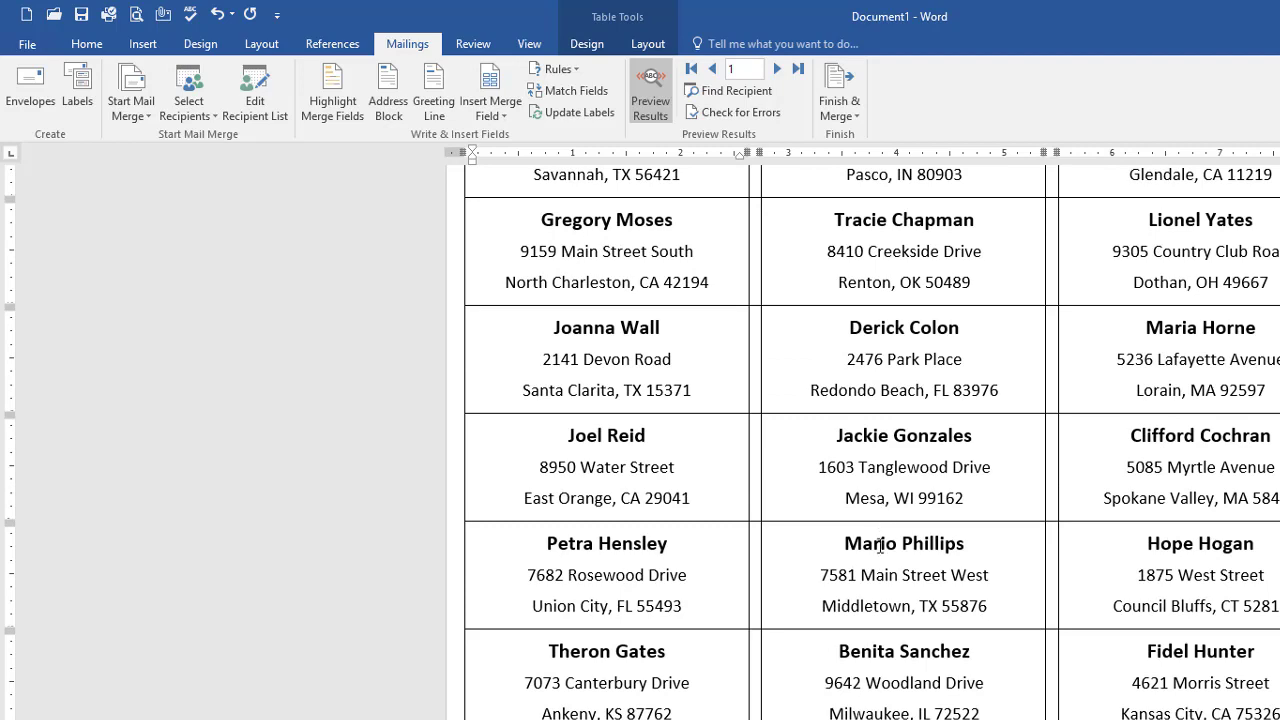
pyautogui.scroll(4, 900, 540)
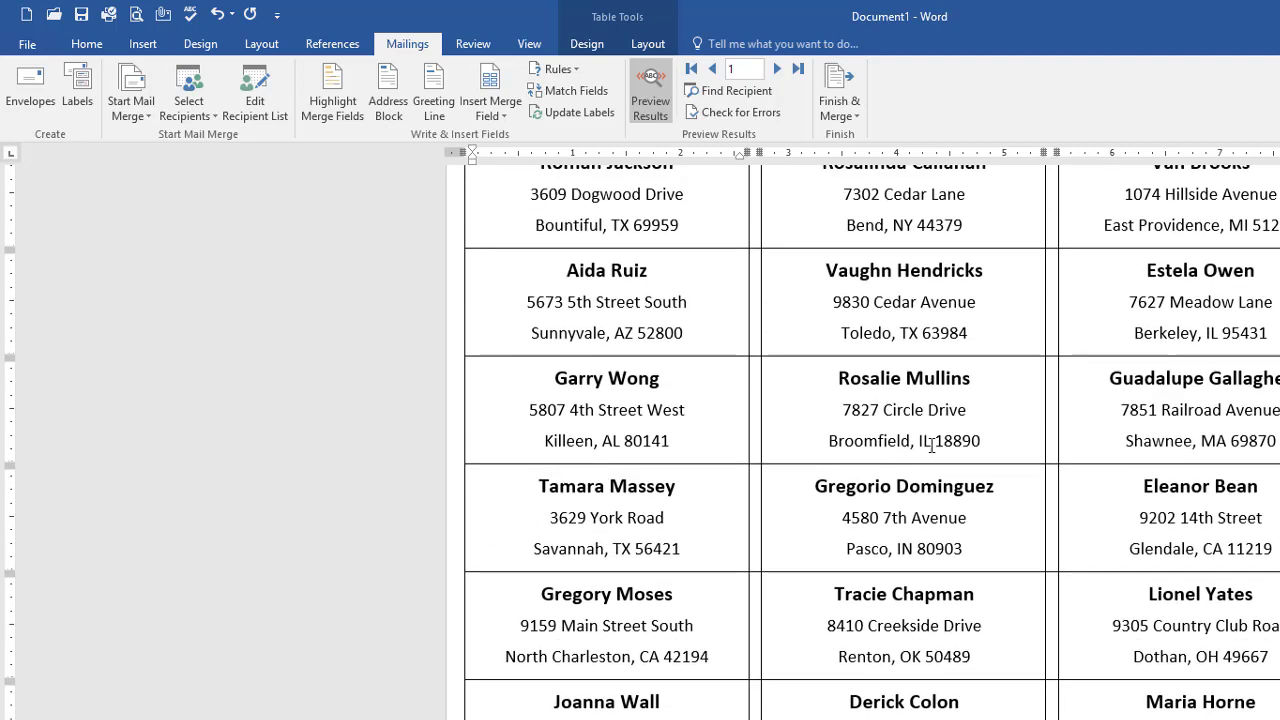
pyautogui.scroll(1, 932, 447)
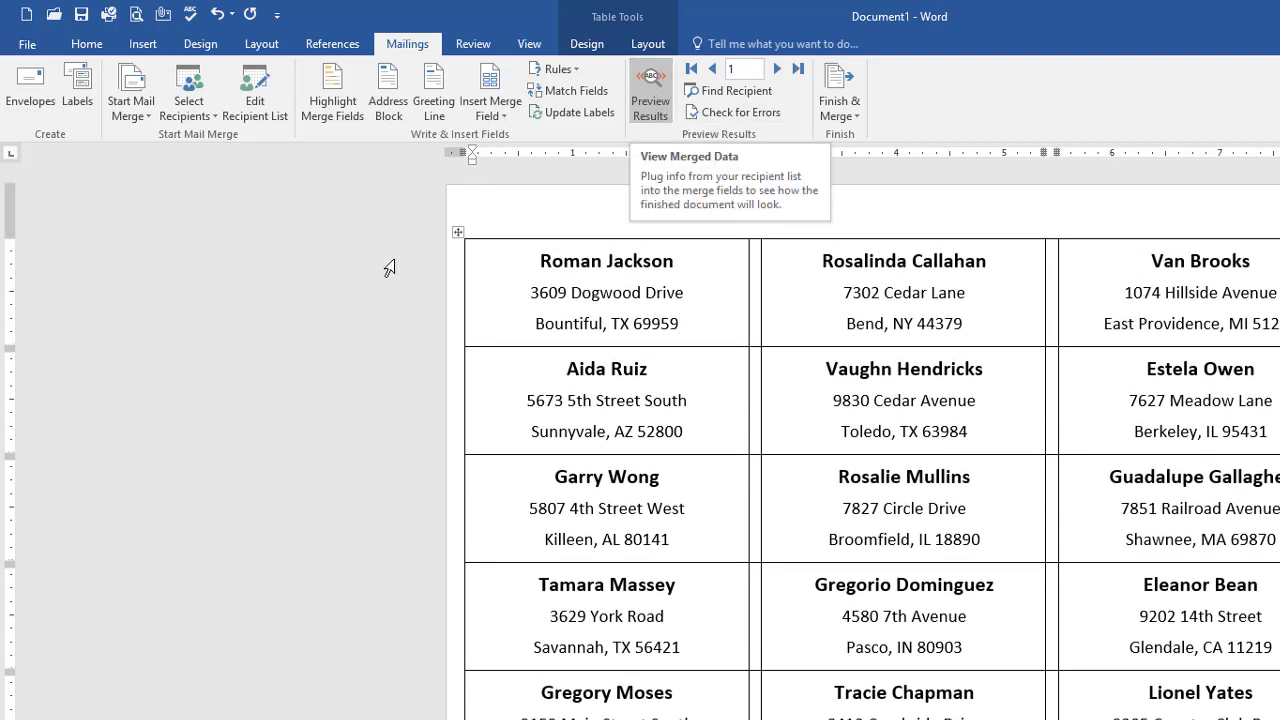
# Set the whole label table to No Border, then bring up the Finish & Merge menu
pyautogui.click(457, 233)
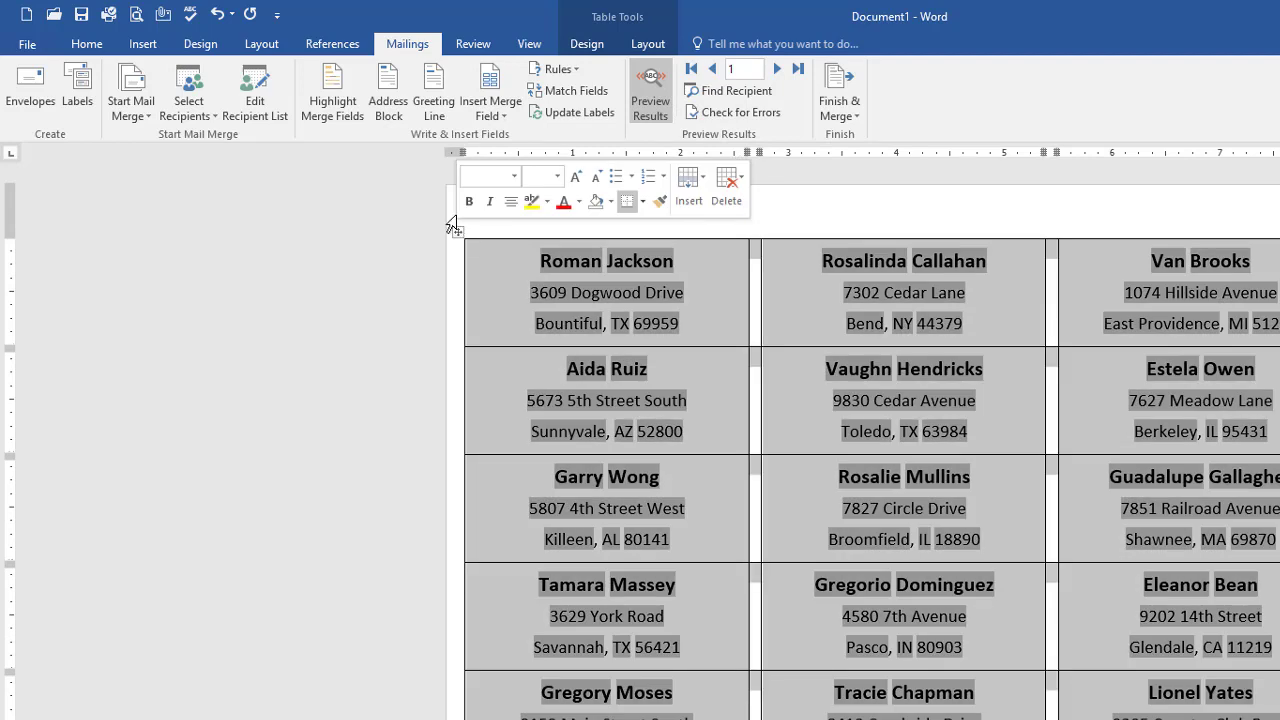
pyautogui.click(86, 44)
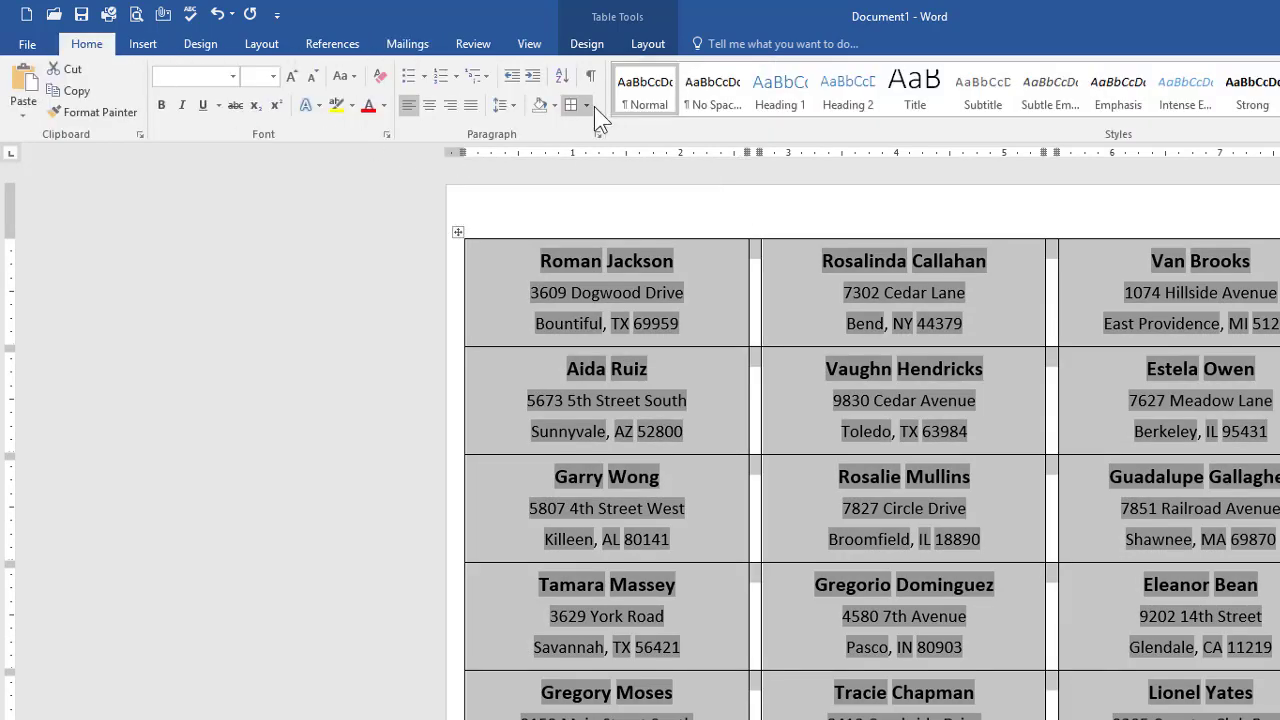
pyautogui.click(587, 105)
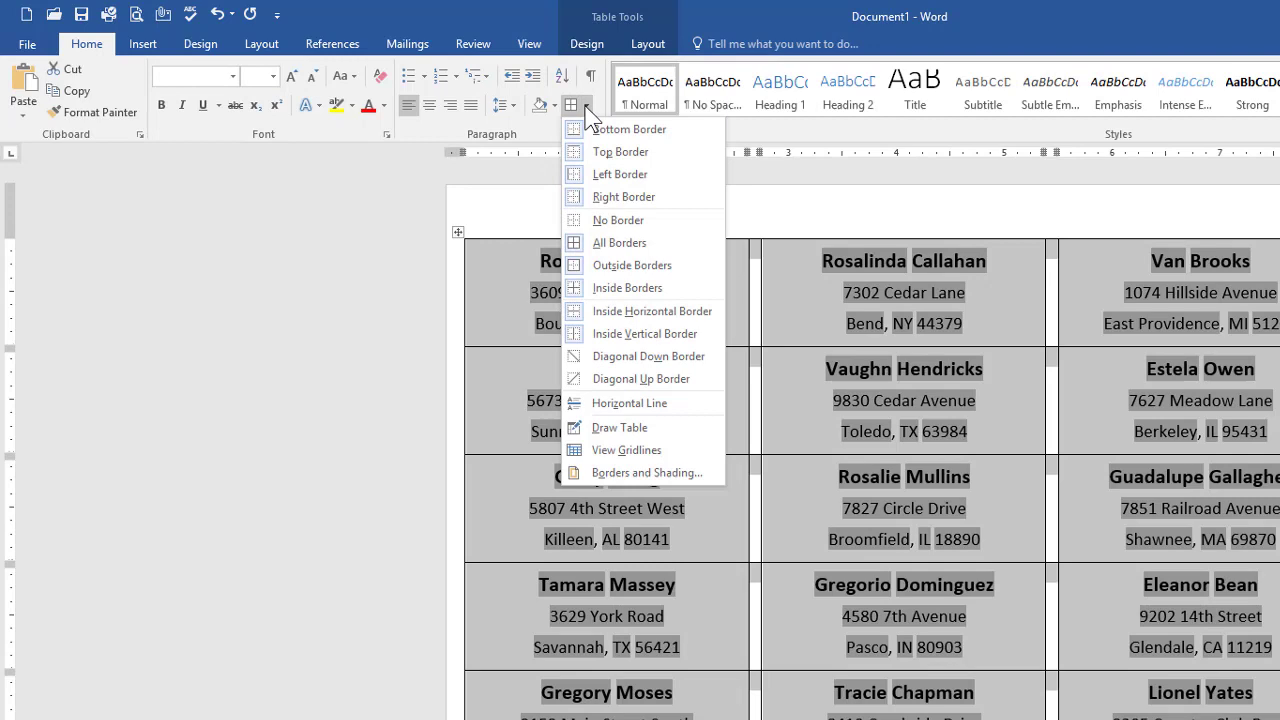
pyautogui.click(603, 220)
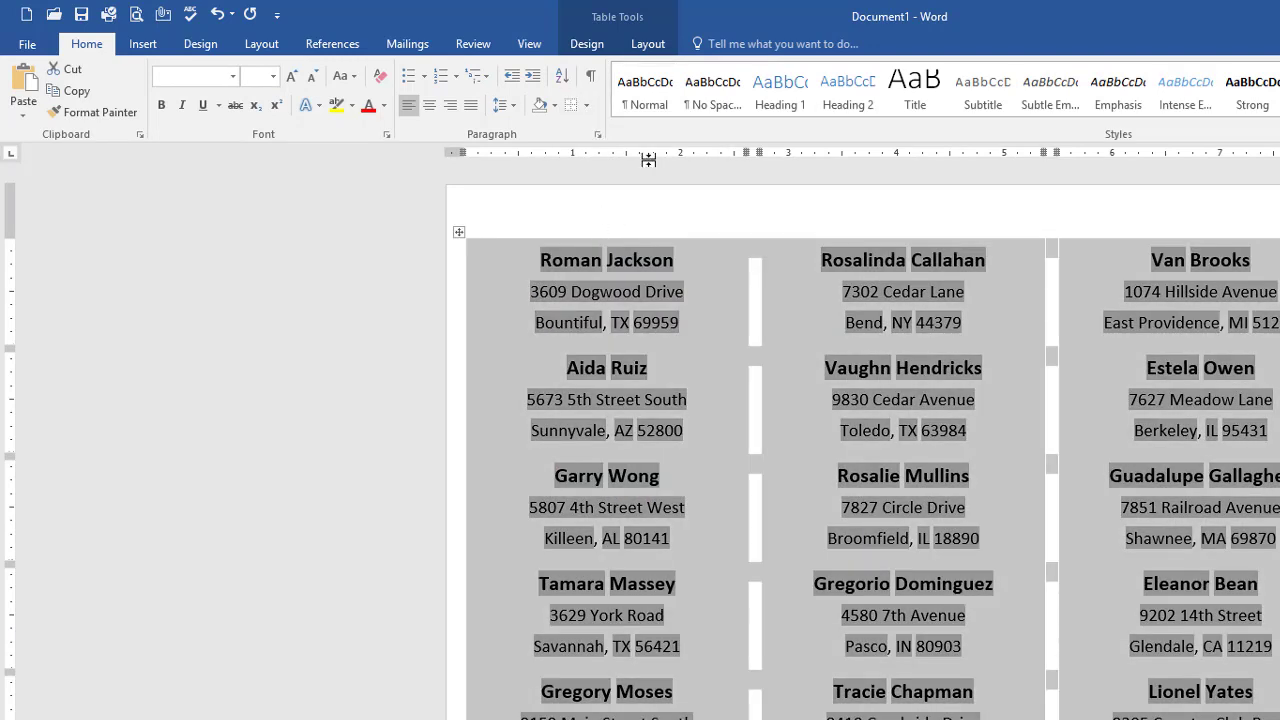
pyautogui.click(407, 44)
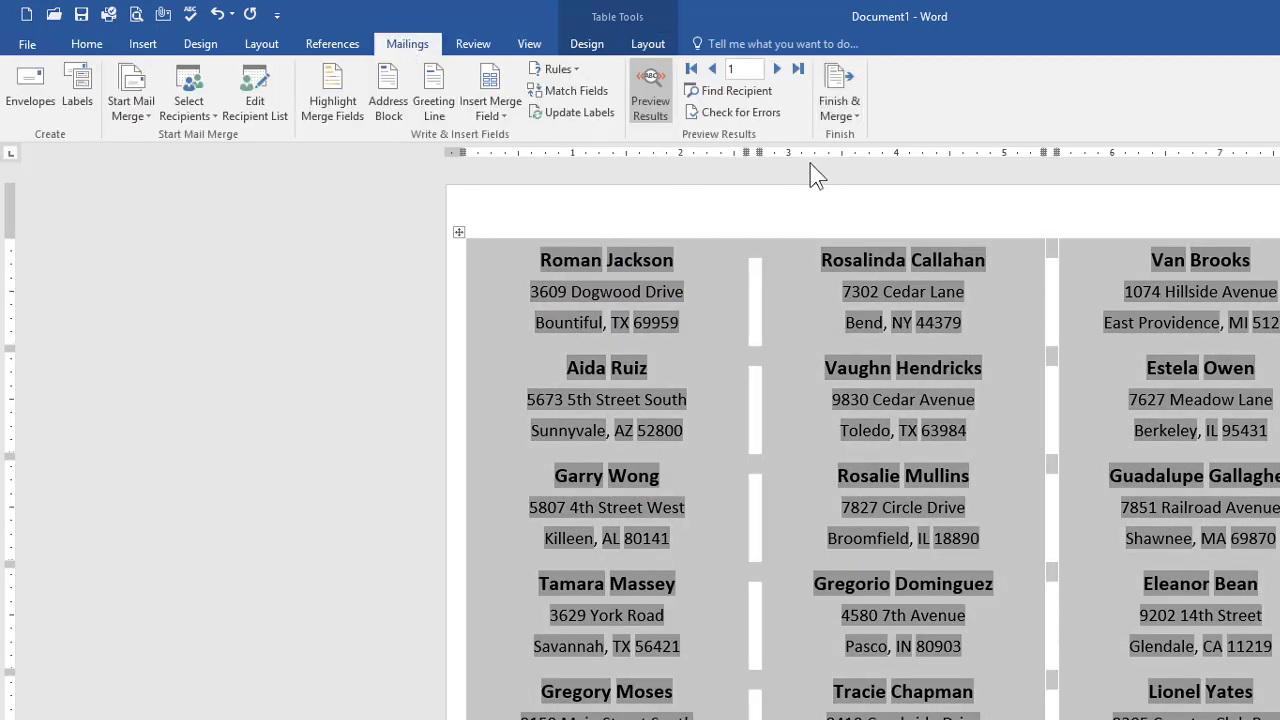
pyautogui.click(846, 104)
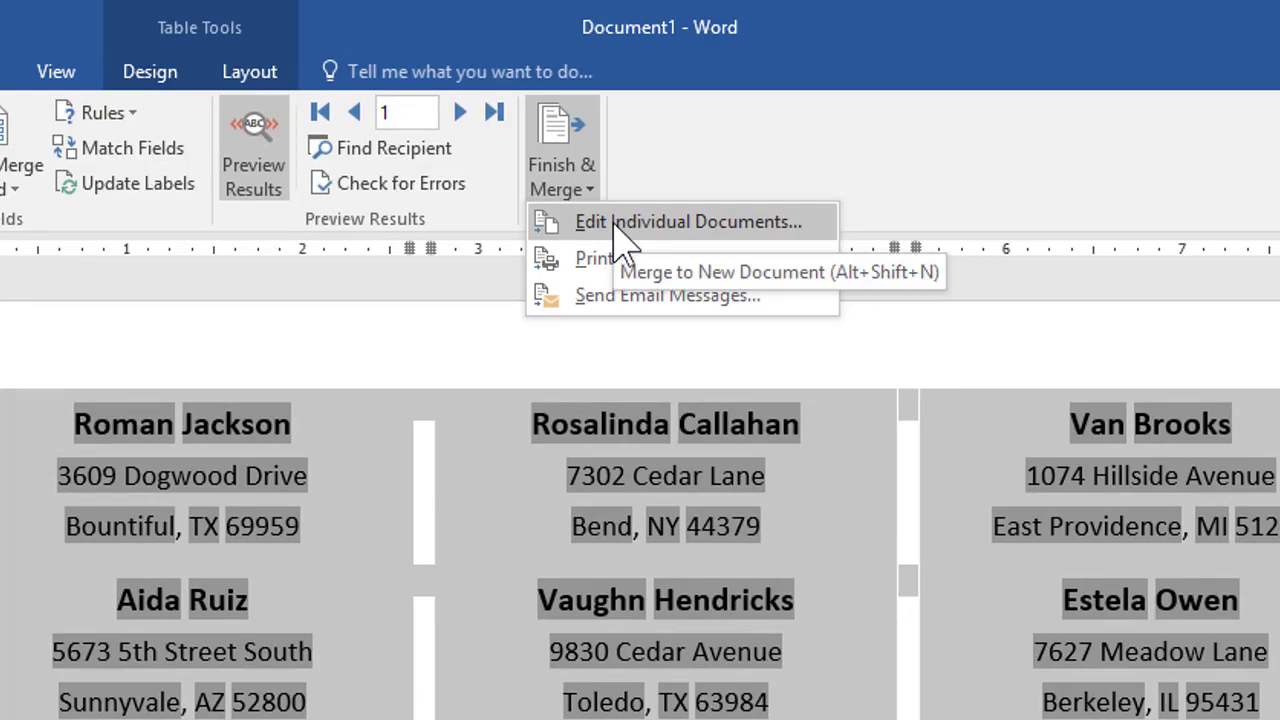
# Merge all records into a new document via Edit Individual Documents and zoom out to 50%
pyautogui.click(616, 224)
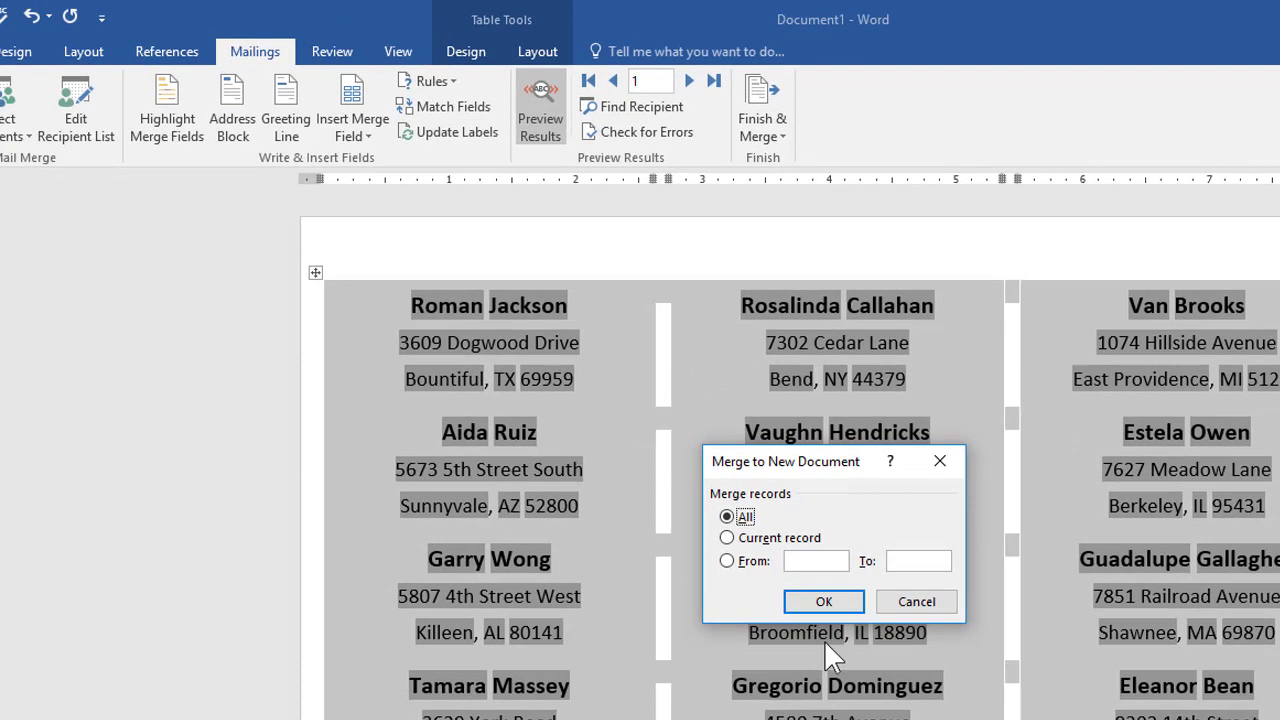
pyautogui.click(823, 601)
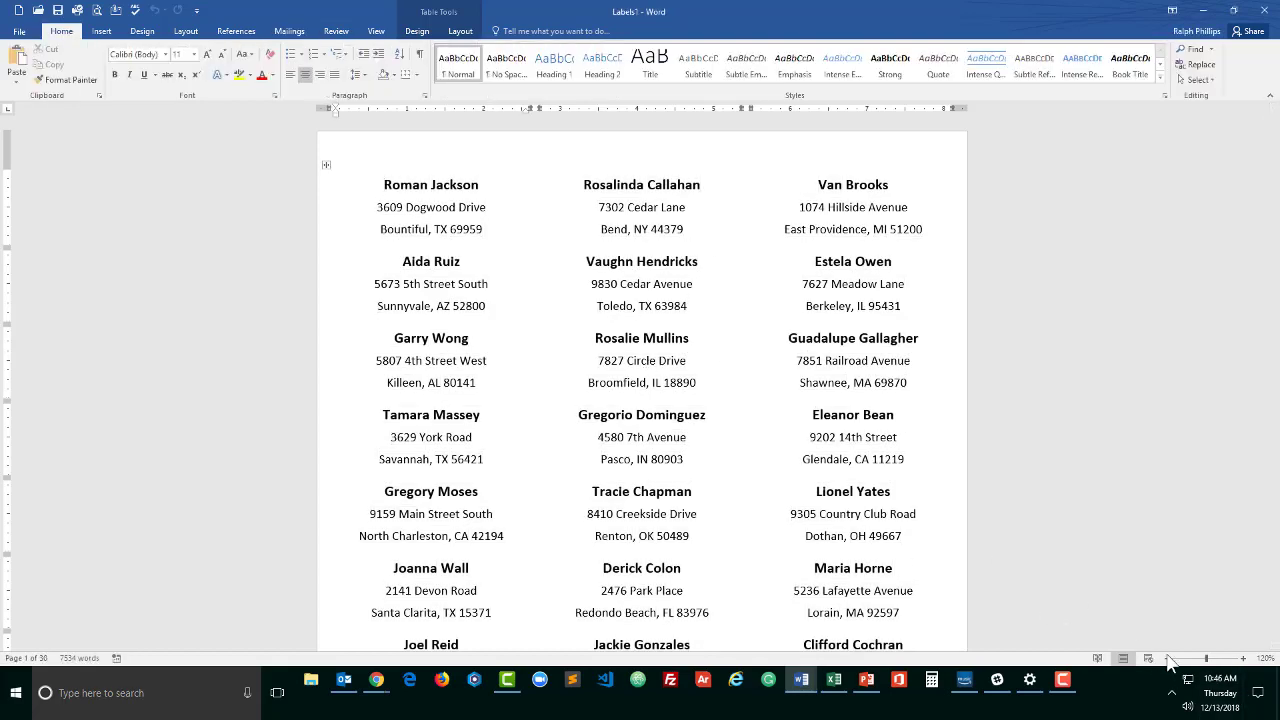
pyautogui.click(1168, 658)
pyautogui.click(1168, 658)
pyautogui.click(1168, 658)
pyautogui.click(1168, 658)
pyautogui.click(1168, 658)
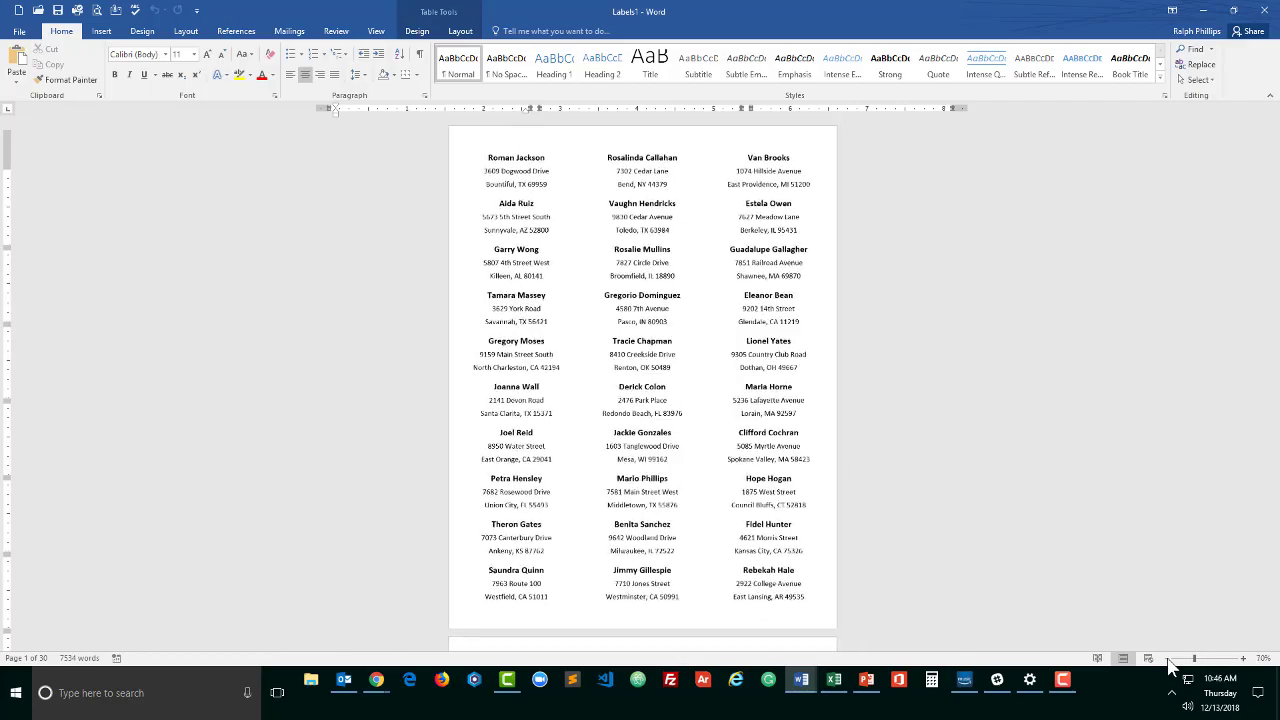
pyautogui.click(1168, 658)
pyautogui.click(1168, 658)
pyautogui.scroll(-10, 760, 346)
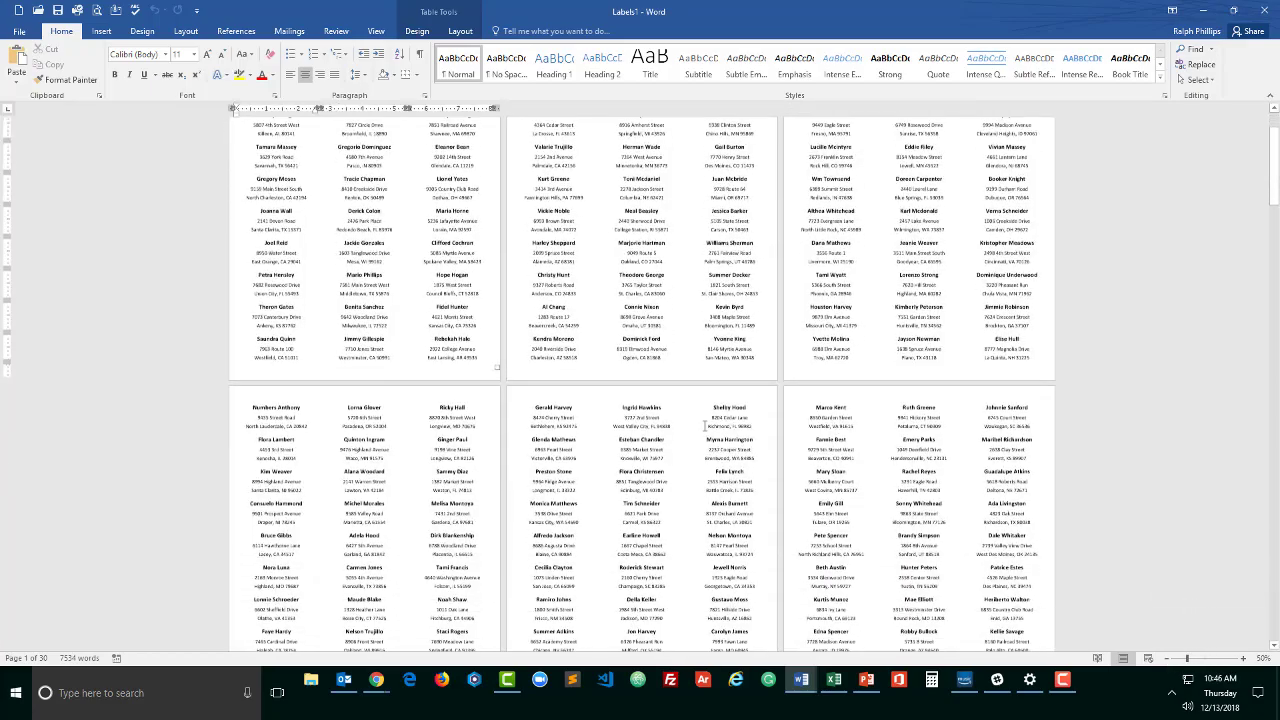
pyautogui.scroll(8, 713, 436)
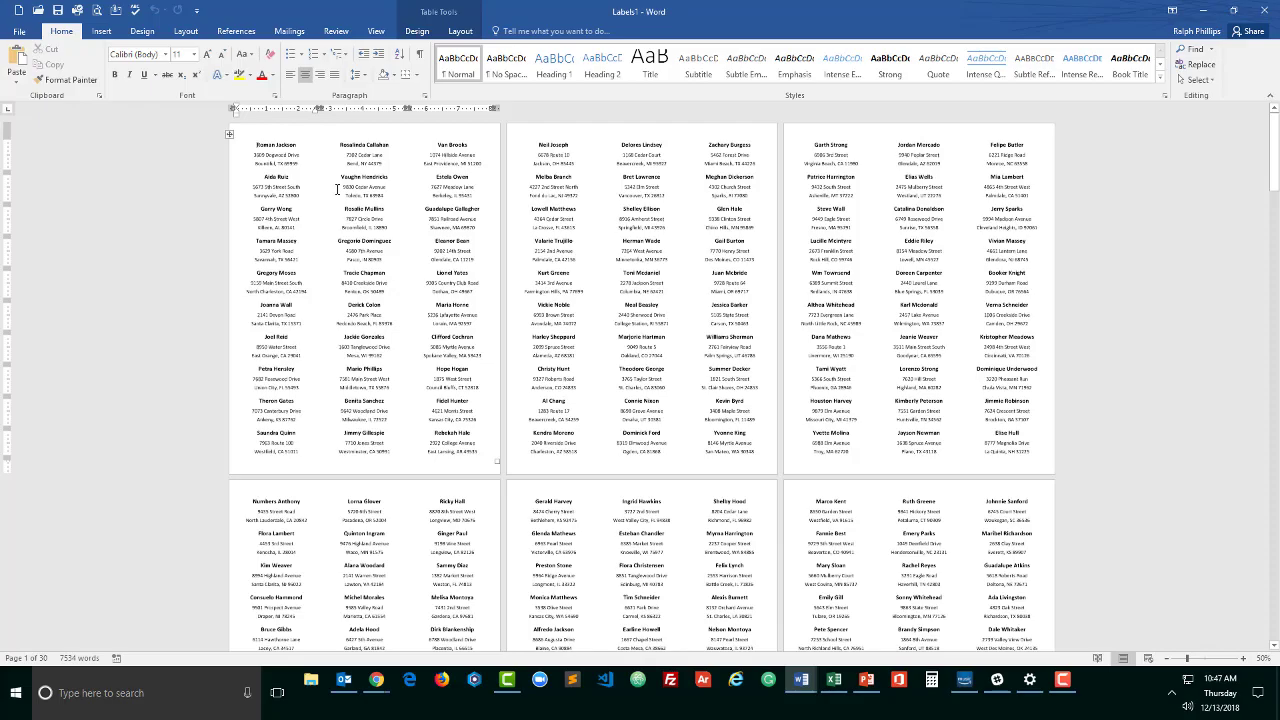
# Scroll through the 30 pages of merged address labels in Labels1
pyautogui.scroll(-2, 684, 238)
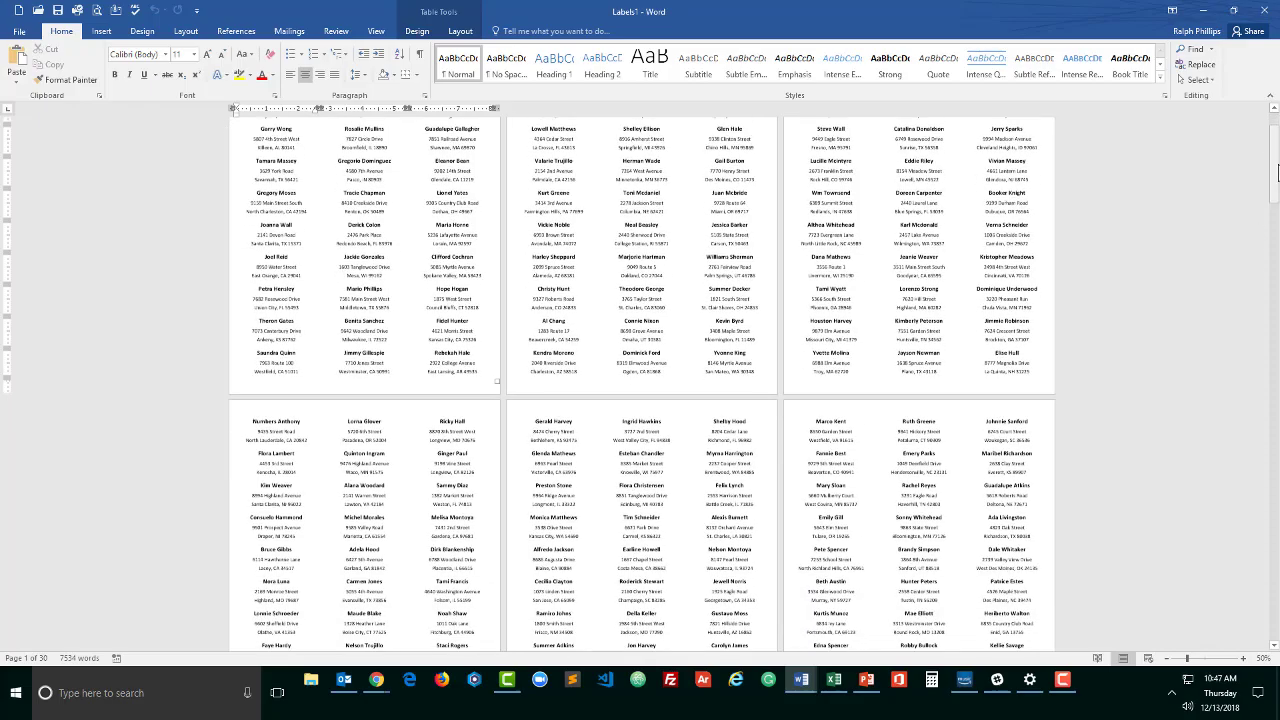
pyautogui.moveTo(1277, 172); pyautogui.dragTo(1274, 130)
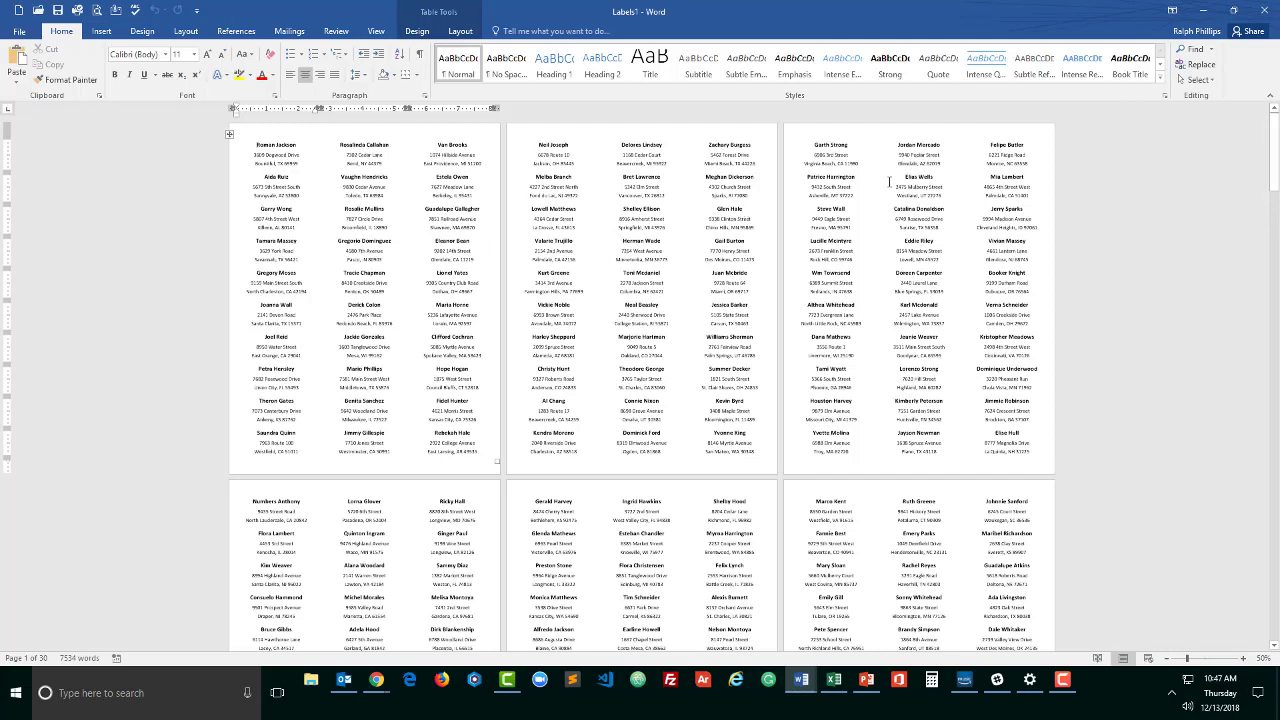
# Minimize Labels1, then turn off Preview Results so Document1 shows «First» «Last», «Address» fields
pyautogui.click(1206, 12)
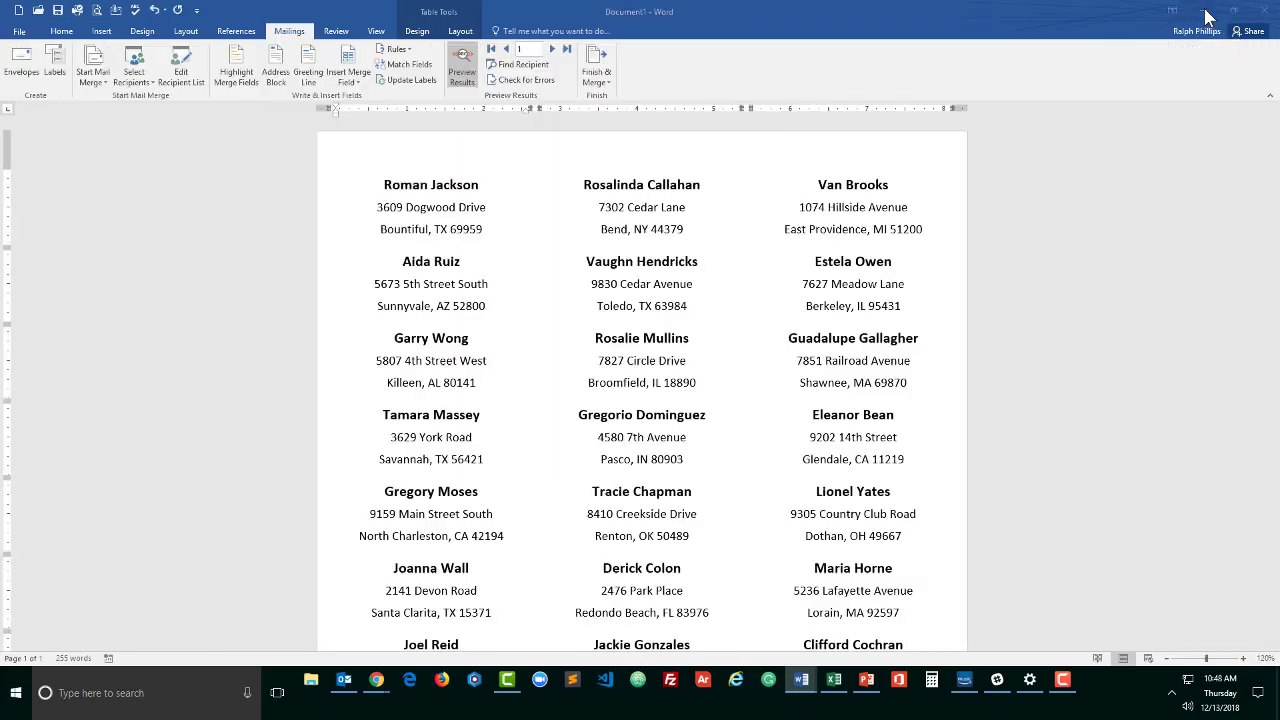
pyautogui.click(463, 62)
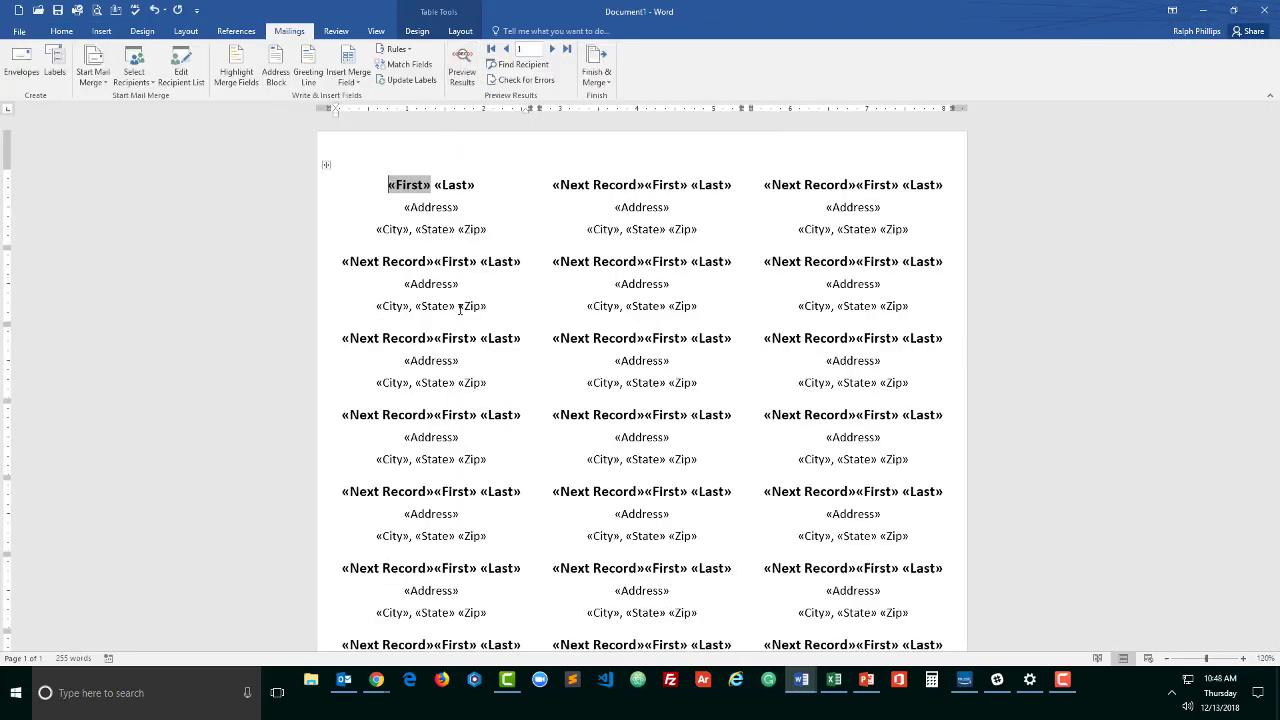
pyautogui.scroll(-1, 617, 410)
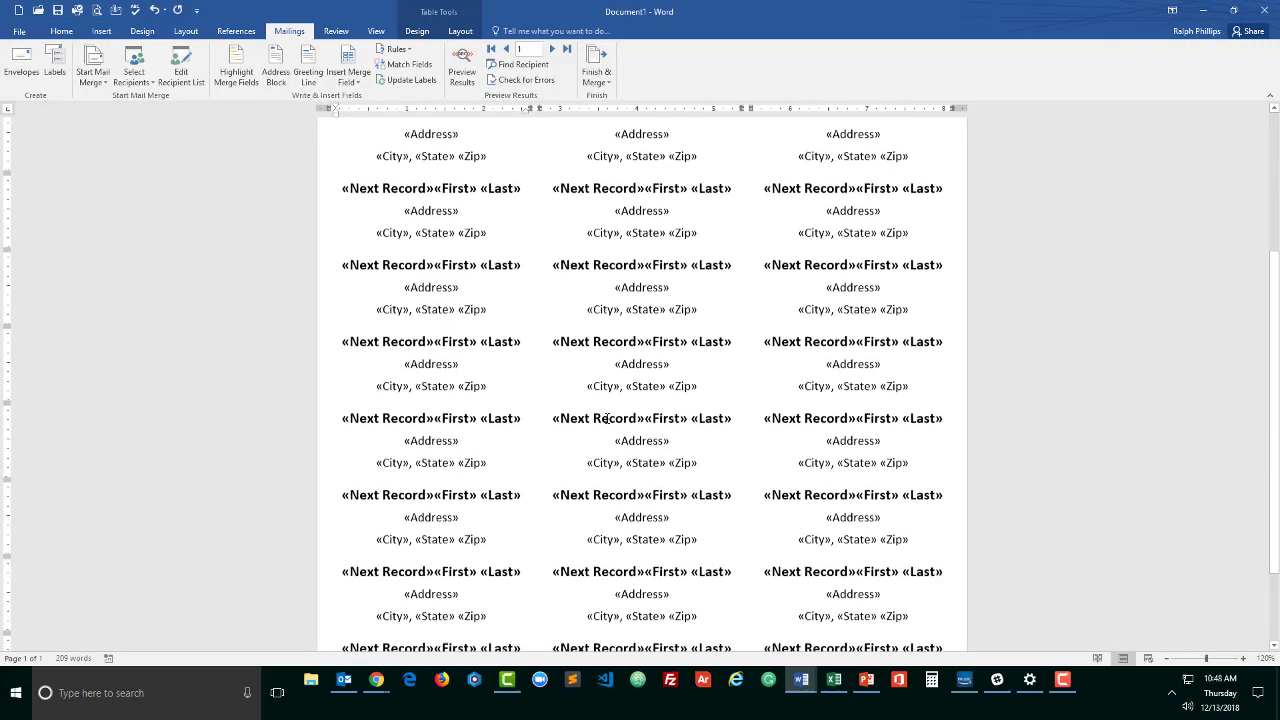
pyautogui.scroll(1, 617, 410)
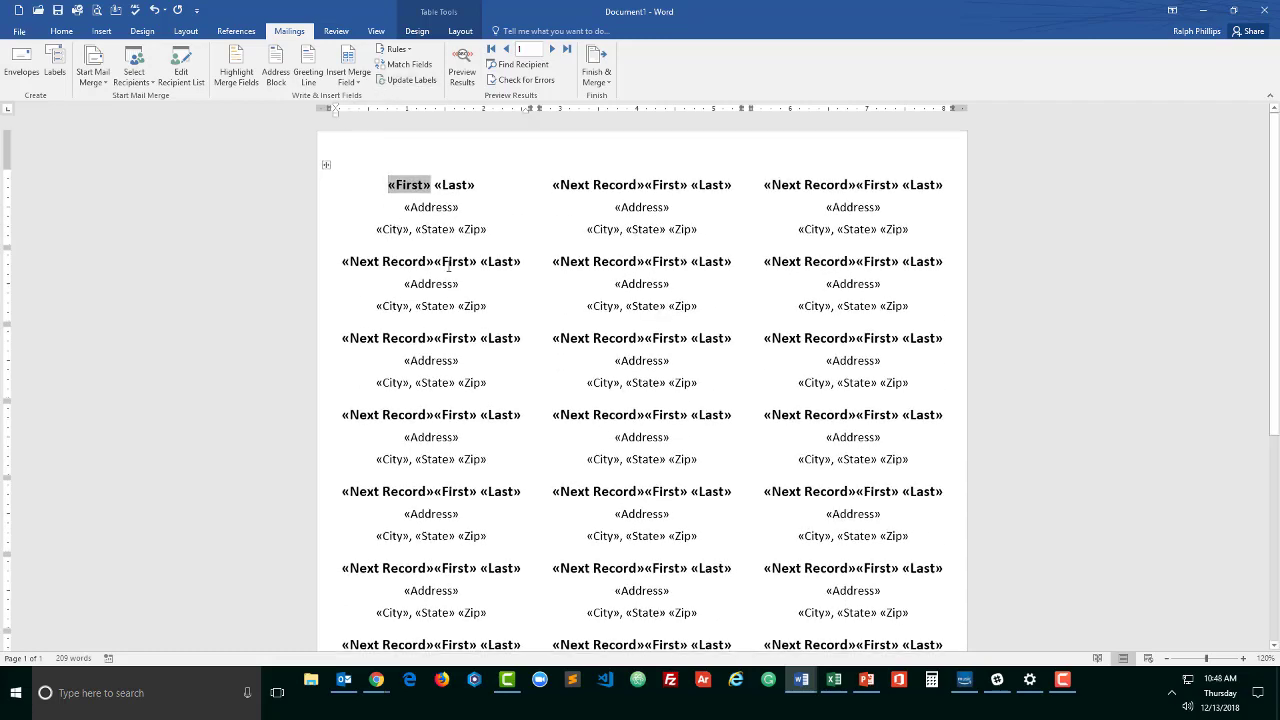
# Inspect rows A9:E10 of the fake-addresses.xlsx list in Excel, then minimize Excel
pyautogui.click(834, 680)
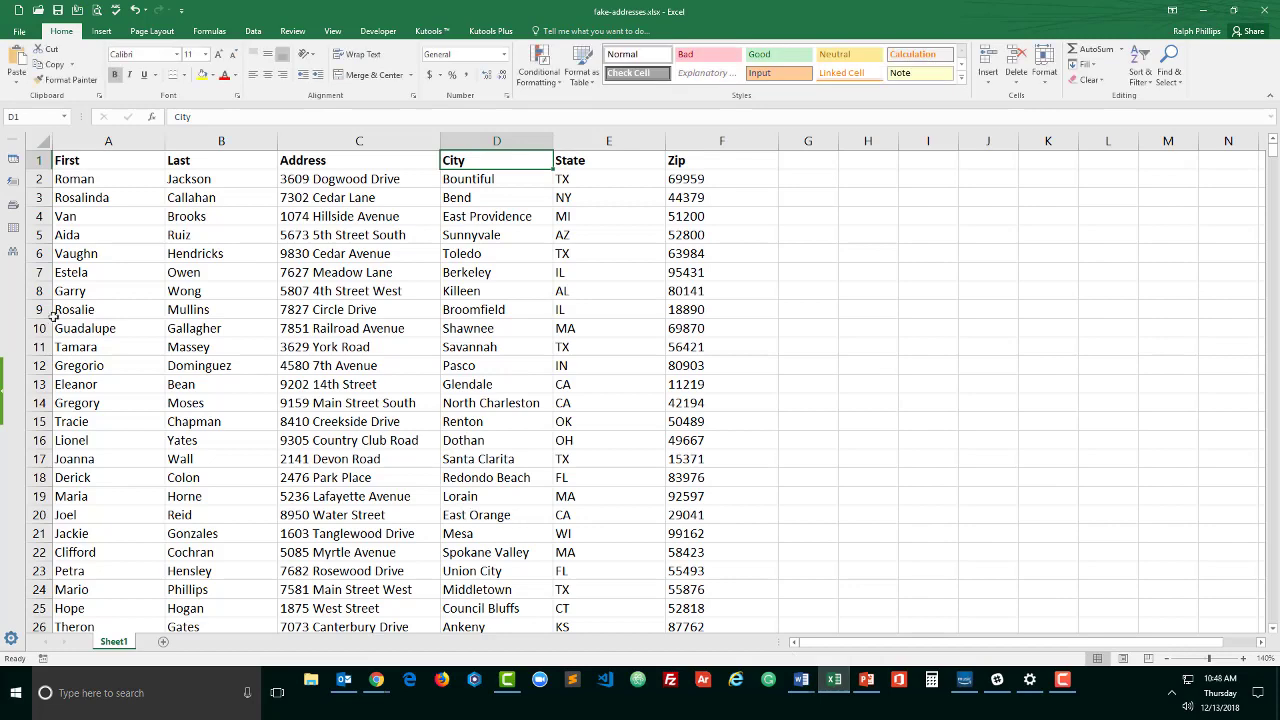
pyautogui.moveTo(120, 316); pyautogui.dragTo(636, 318)
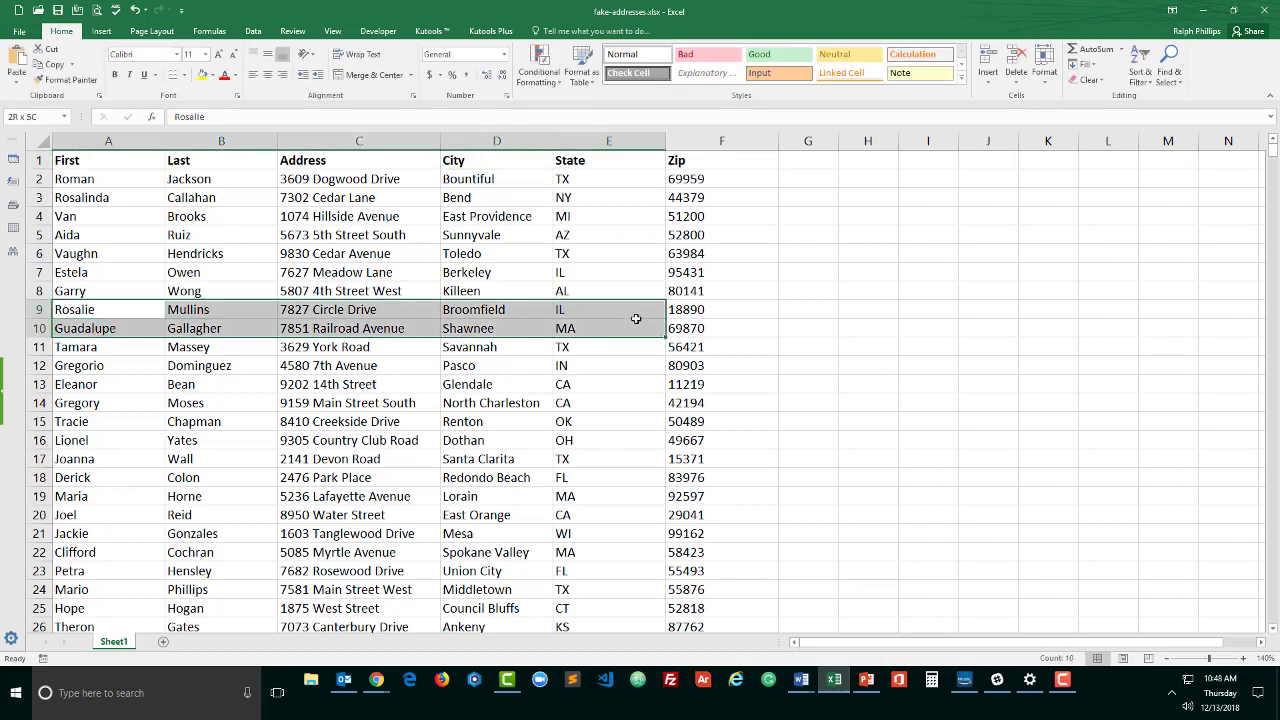
pyautogui.click(1203, 10)
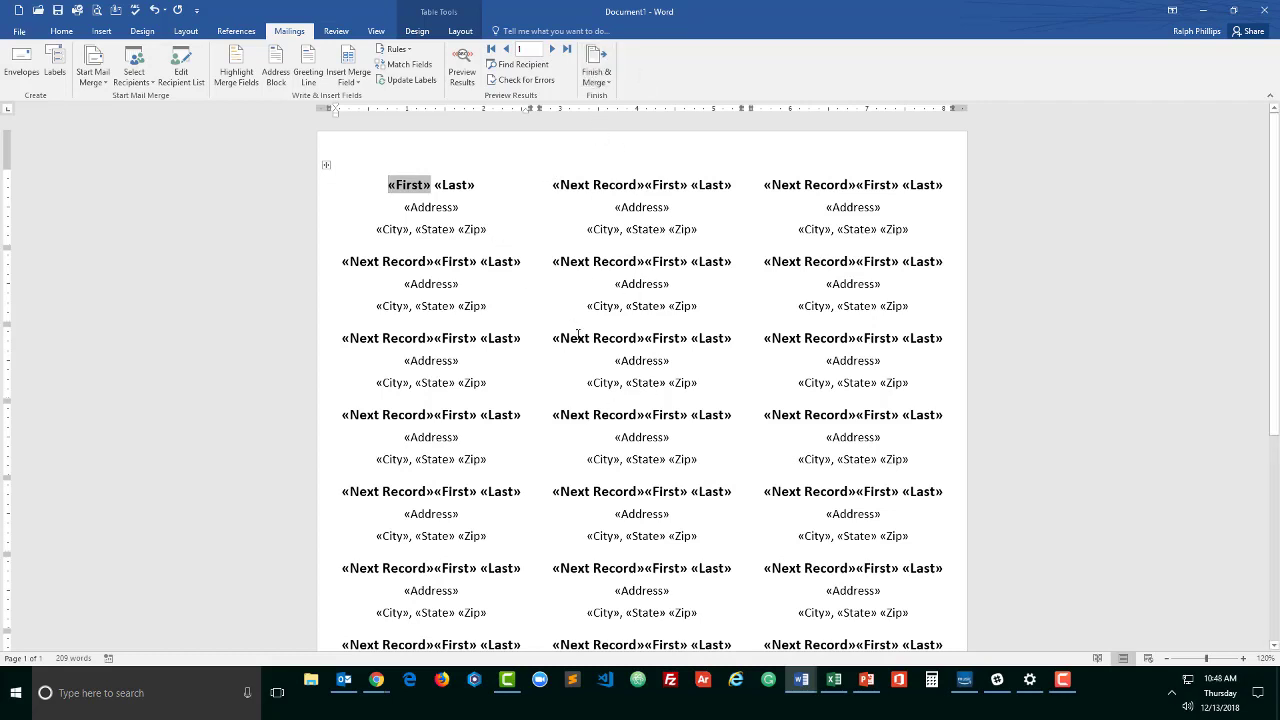
# Restore the merged Labels1 document from the Word taskbar preview
pyautogui.moveTo(801, 682)
pyautogui.click(856, 648)
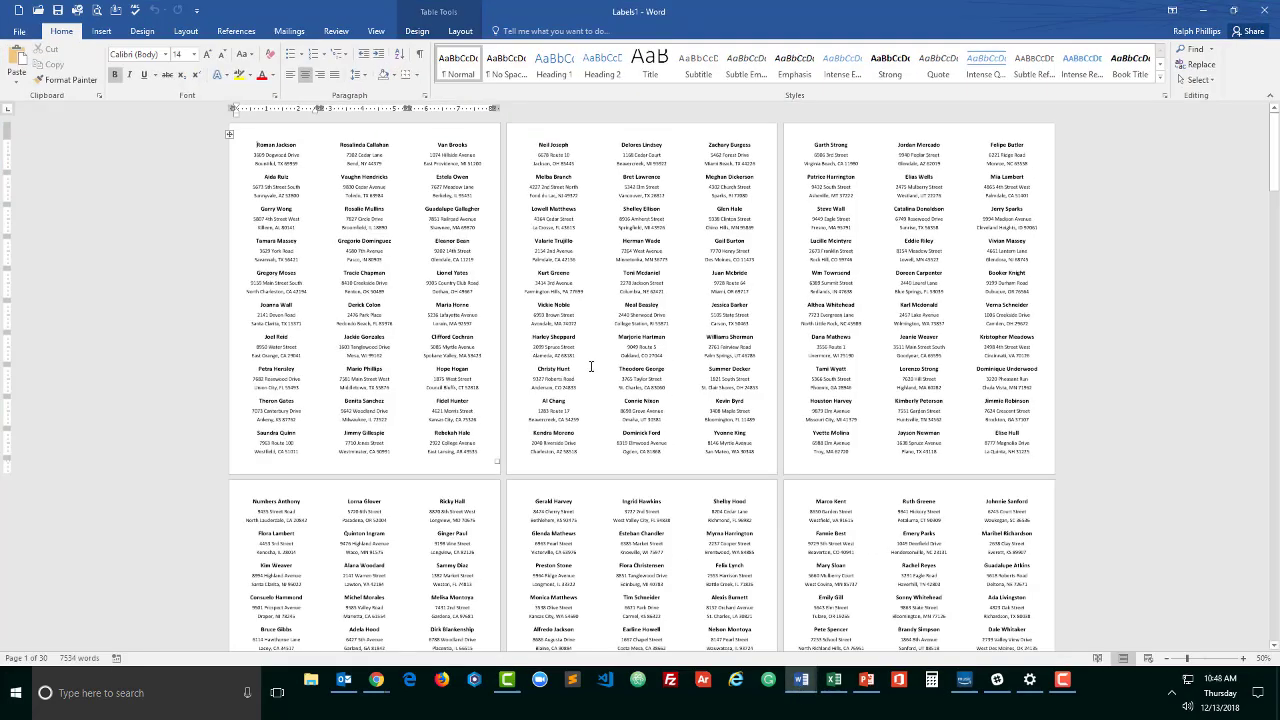